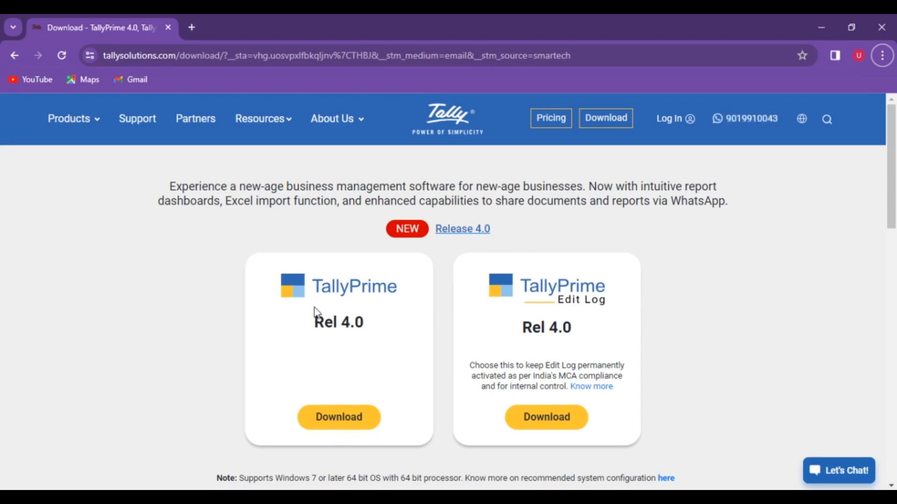
Step: Download the TallyPrime Rel 4.0 installer and show setup (1).exe in its Downloads folder
left_click(339, 423)
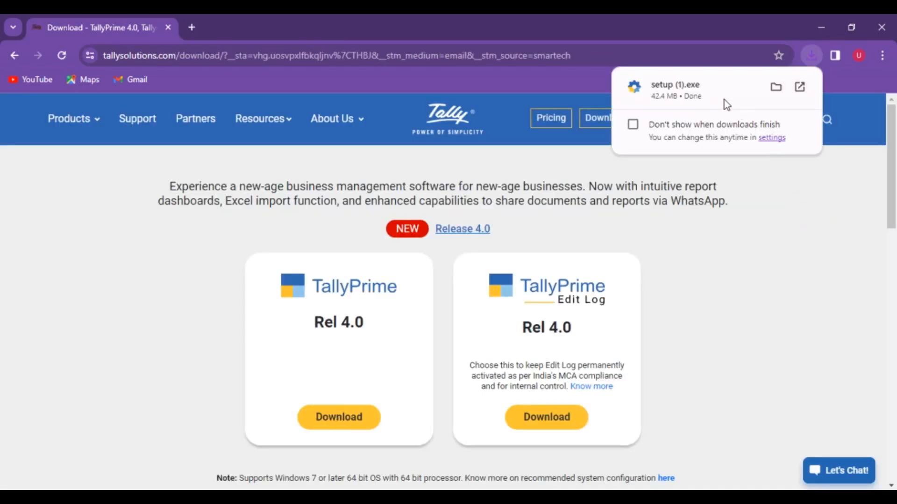
left_click(777, 88)
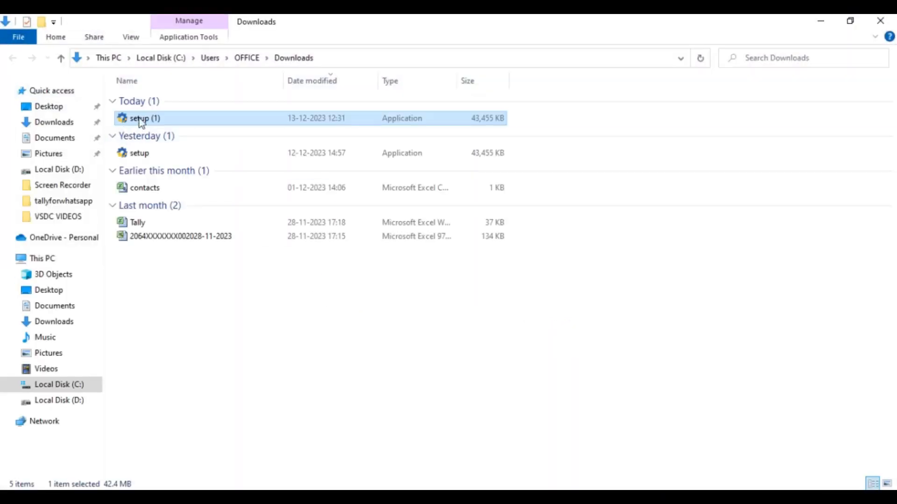
Step: Run setup (1).exe from Downloads to launch TallyPrime Setup Manager
double_click(141, 120)
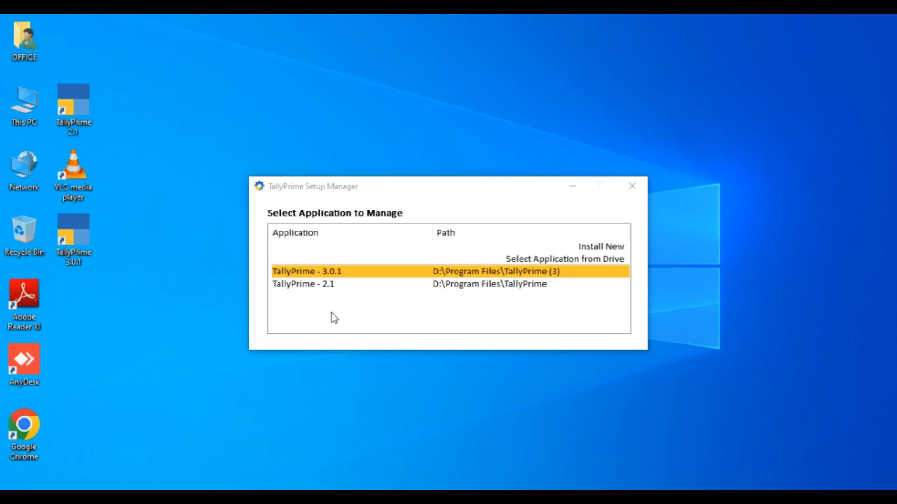
Step: Choose Install New on TallyPrime 3.0.1 to start a separate TallyPrime 4.0 installation
left_click(441, 271)
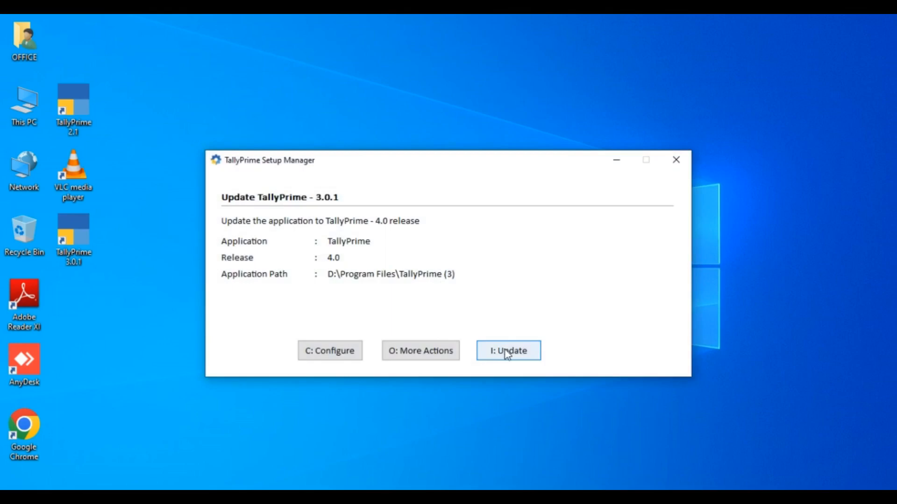
left_click(411, 355)
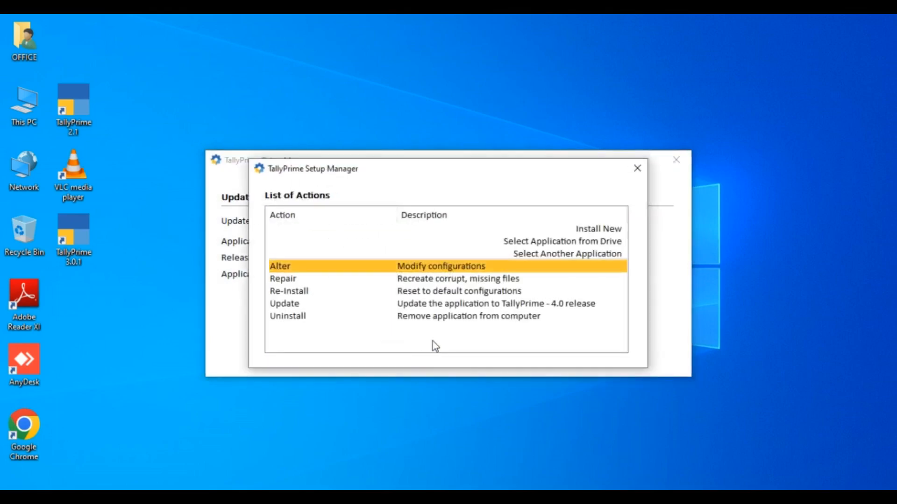
key("Up")
key("Up")
key("Up")
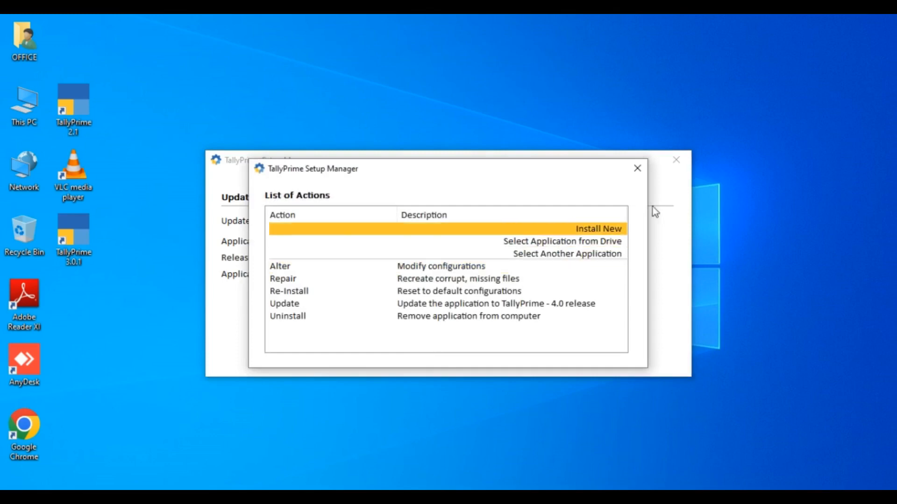
left_click(637, 167)
left_click(420, 350)
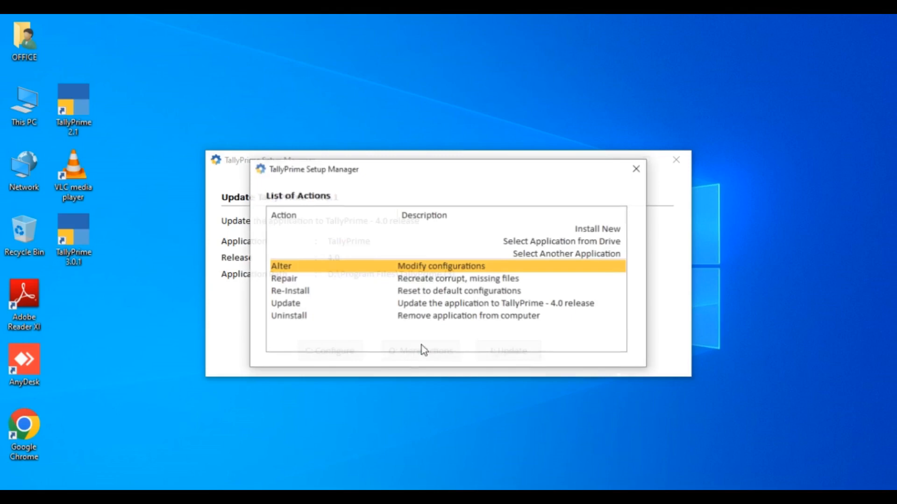
left_click(620, 230)
key("Return")
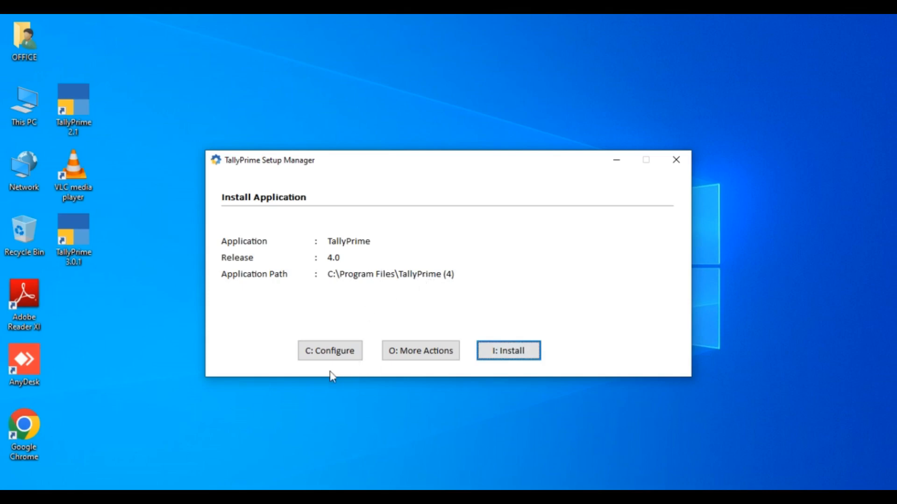
Step: Change the application path to D:\Program Files\TallyPrime (4) and install TallyPrime 4.0
left_click(329, 349)
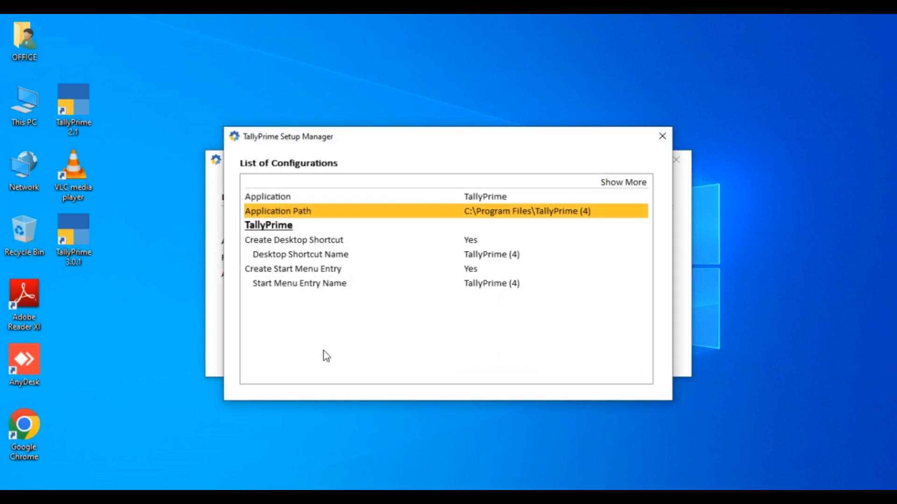
key("Return")
key("Home")
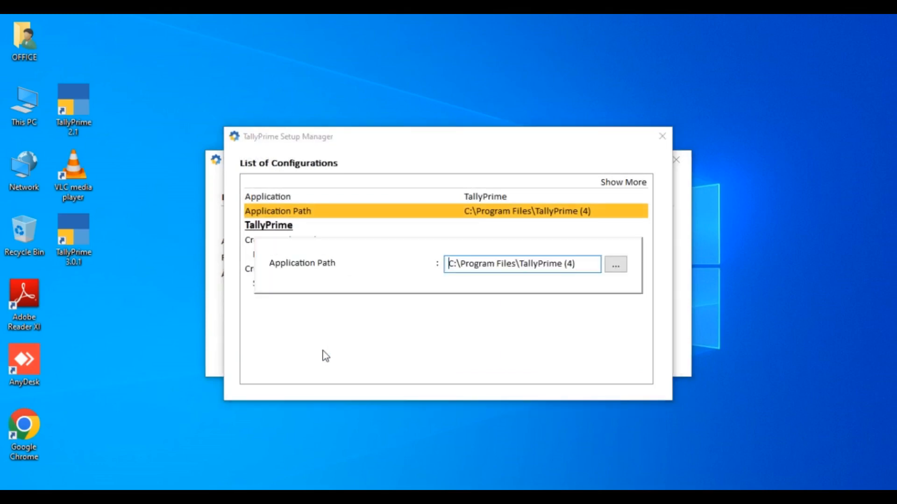
key("Delete")
type("D")
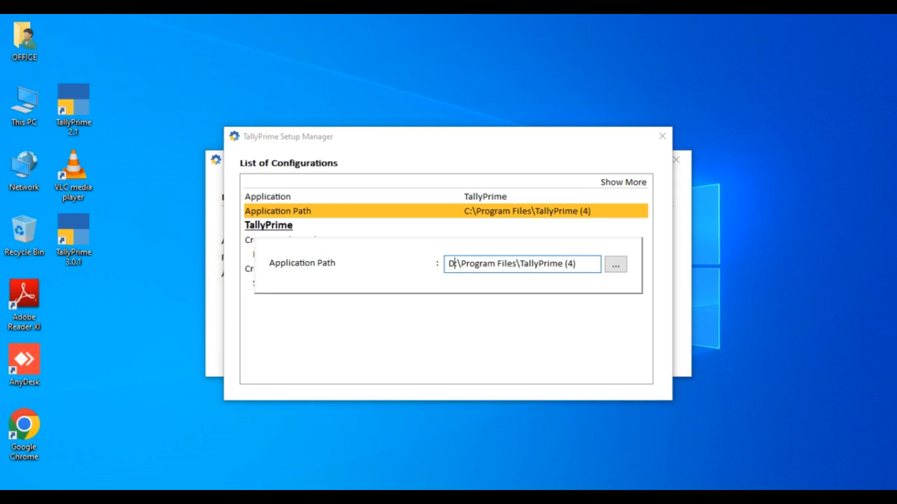
key("Return")
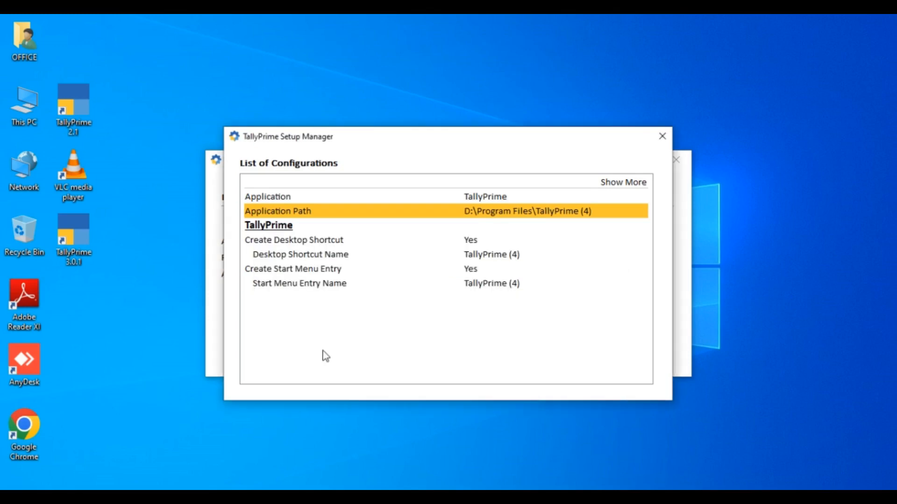
key("ctrl+a")
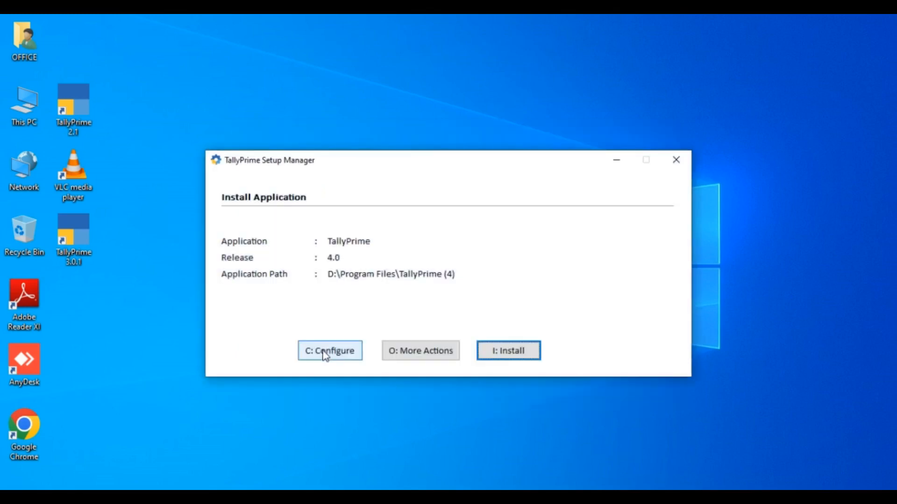
left_click(509, 356)
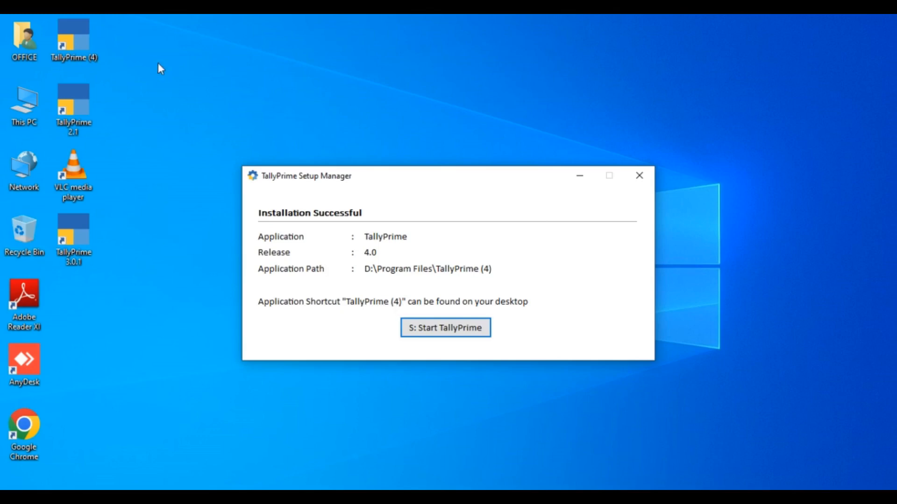
Step: Start the newly installed TallyPrime 4.0 from the Installation Successful window
left_click(71, 47)
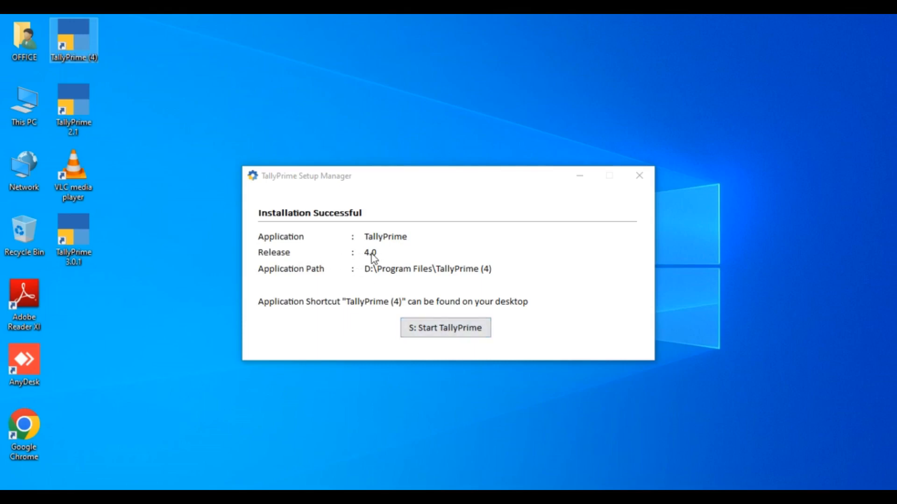
left_click(450, 329)
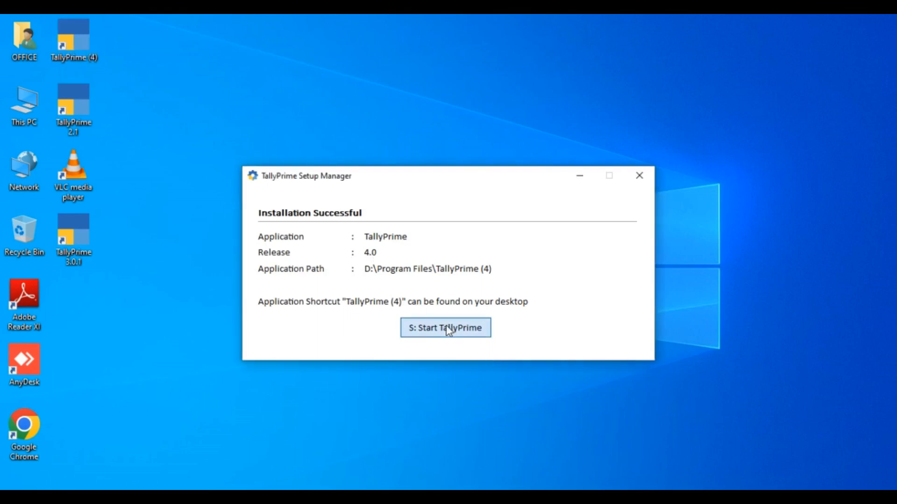
left_click(443, 329)
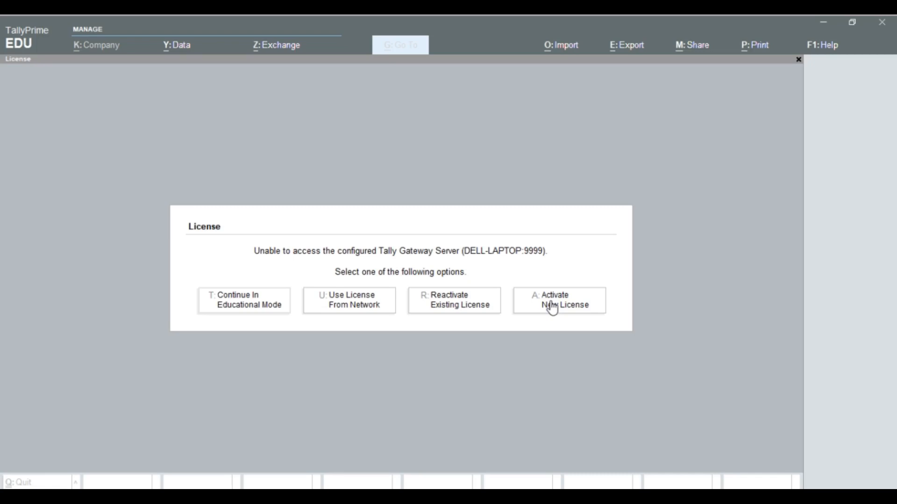
Step: Reactivate the existing licence with the Tally.NET ID and password, surrendering it elsewhere
left_click(466, 311)
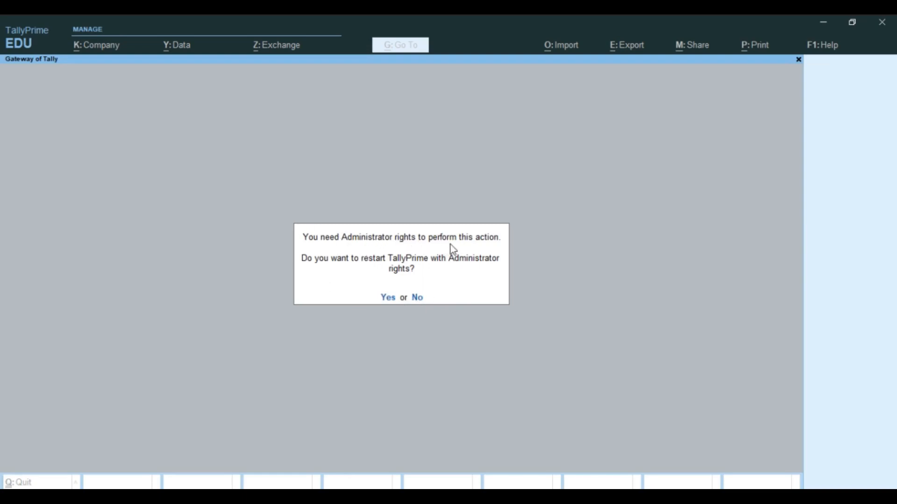
left_click(389, 299)
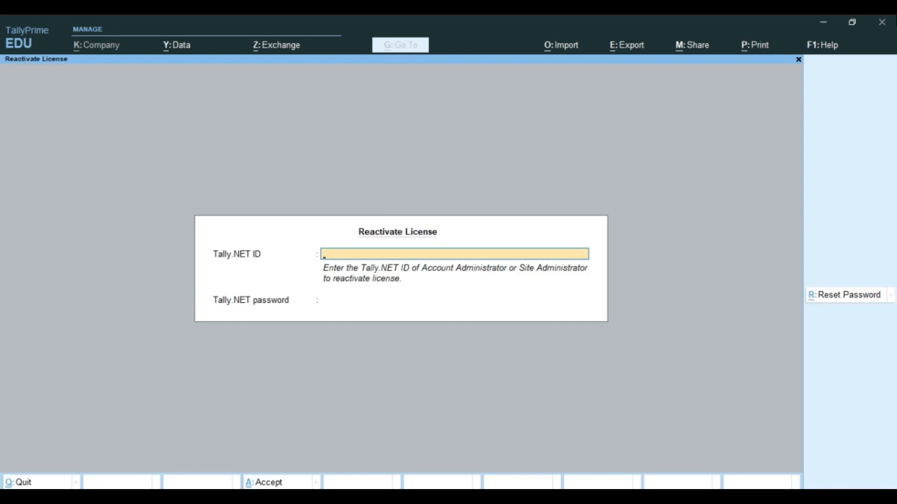
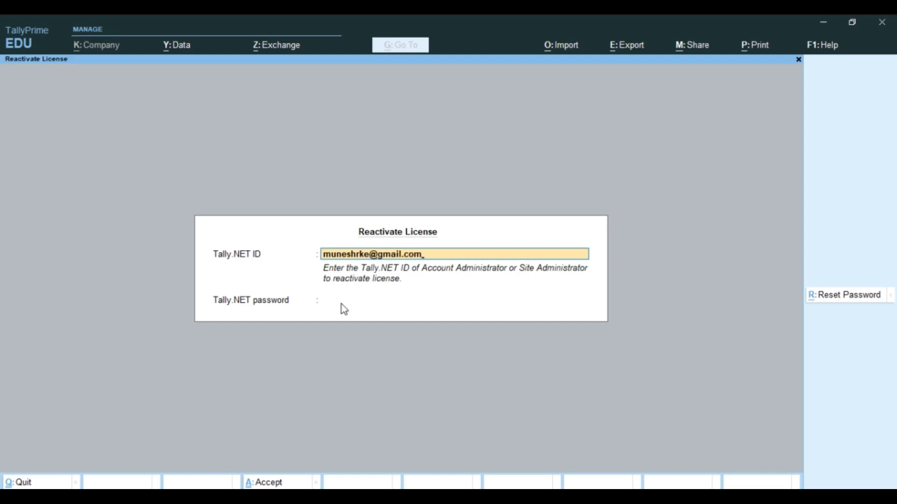
left_click(341, 304)
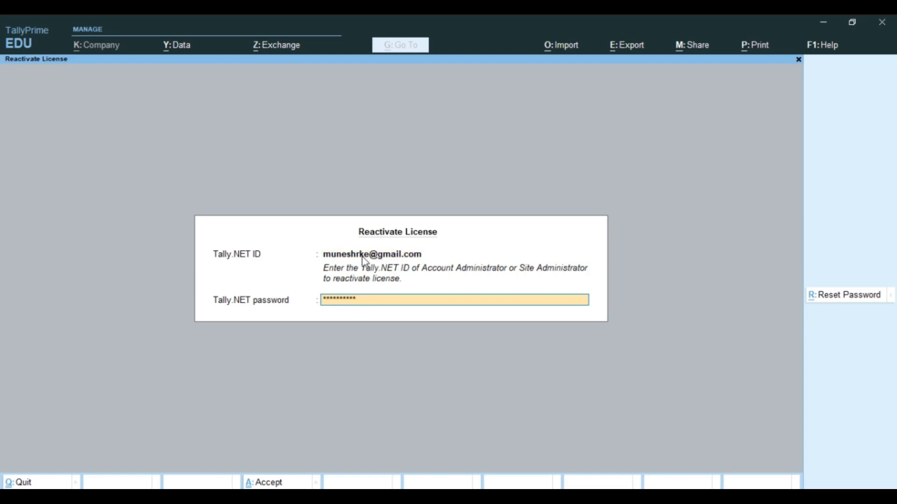
left_click(836, 299)
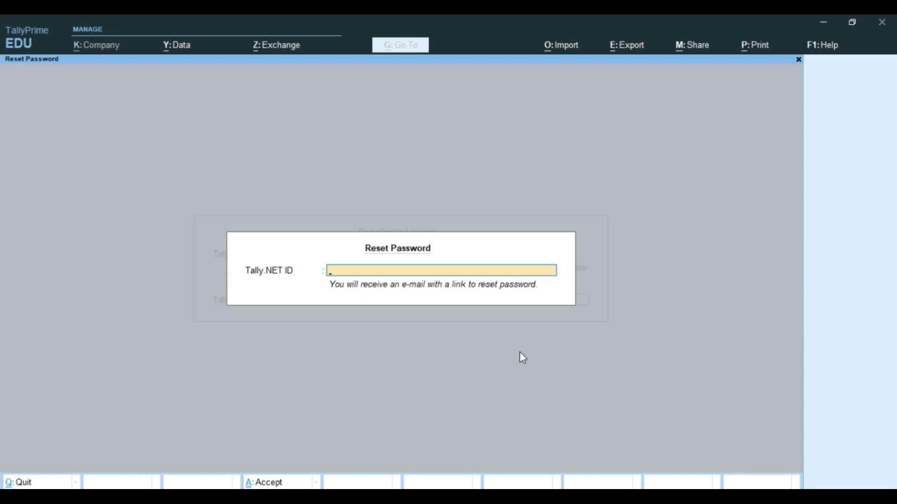
key("Escape")
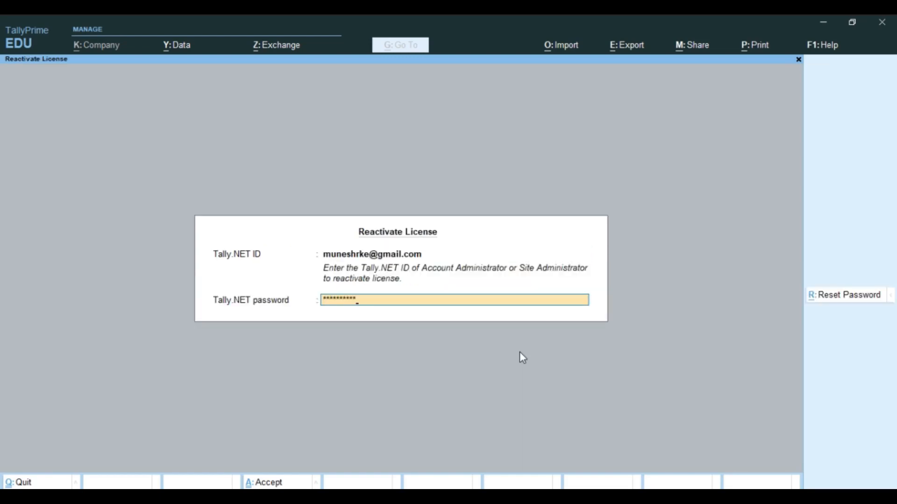
key("Return")
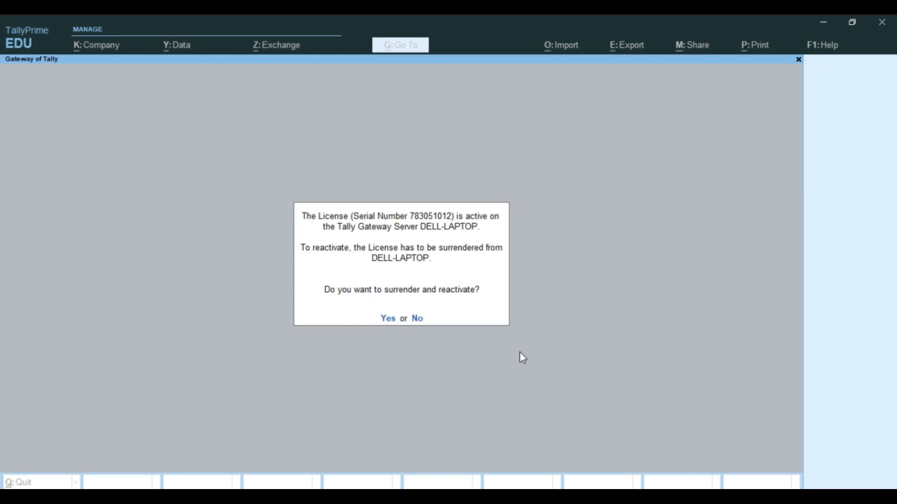
key("y")
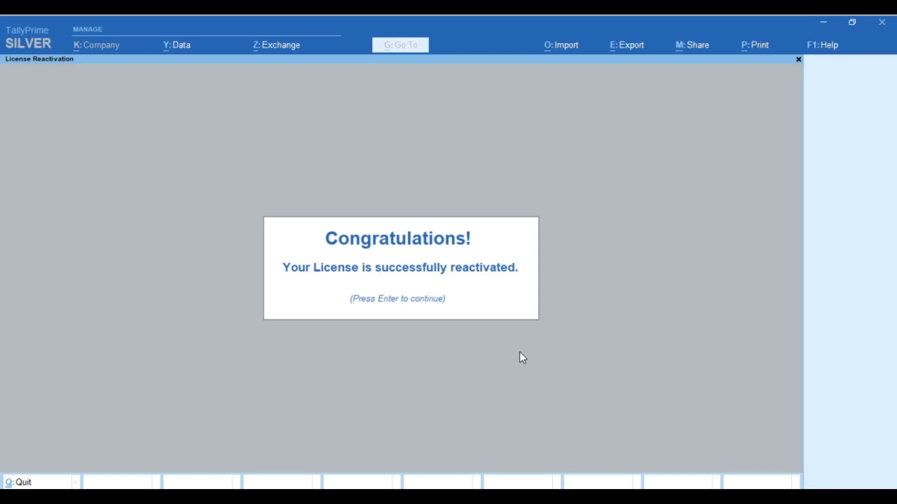
key("Return")
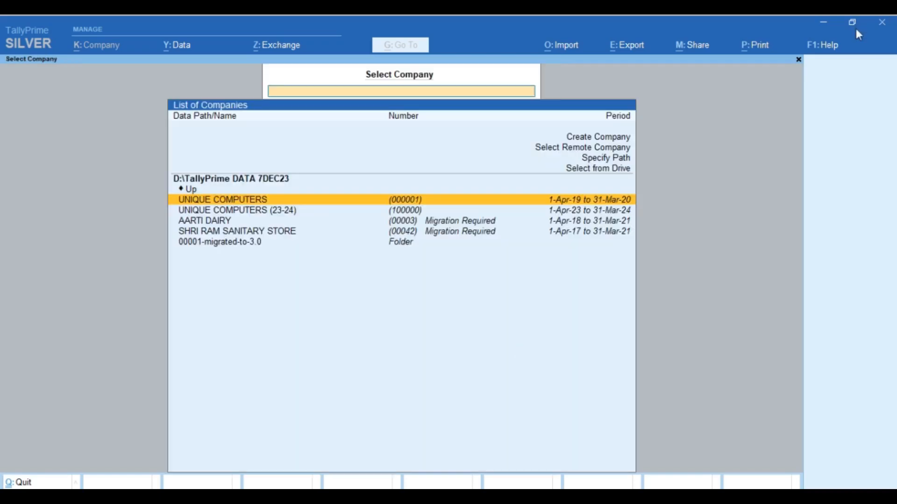
left_click(832, 48)
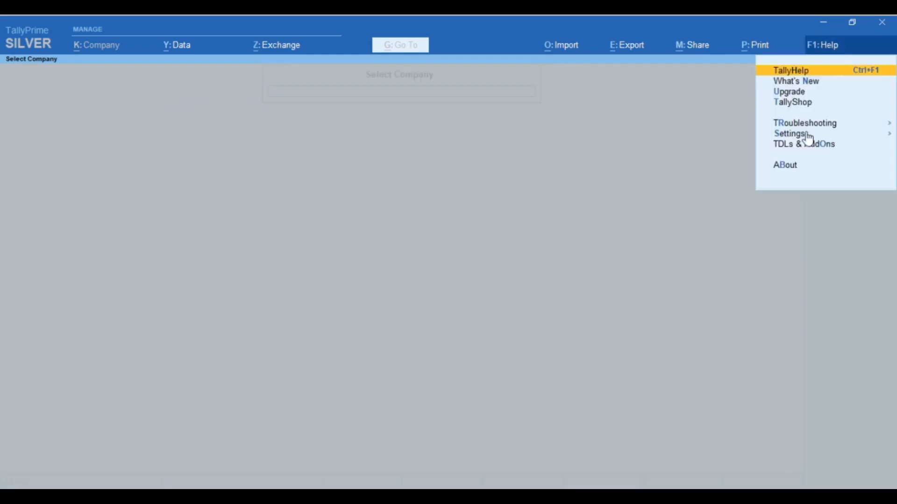
left_click(788, 168)
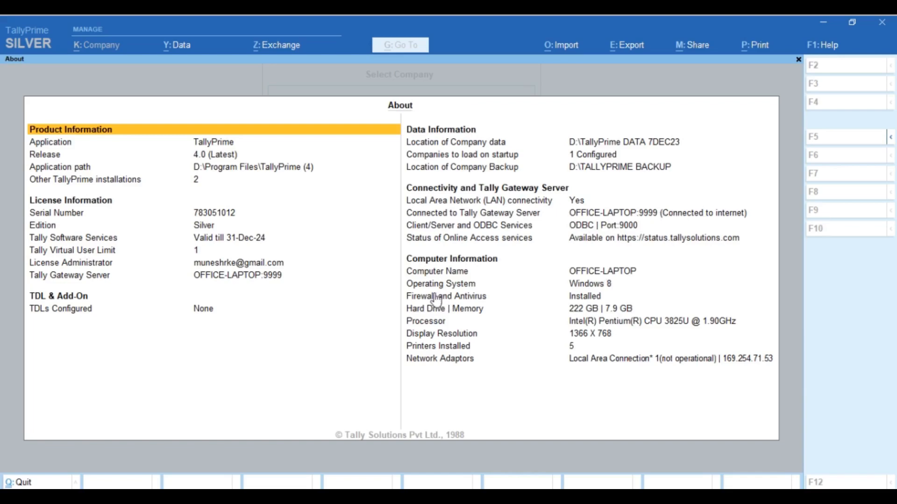
key("Escape")
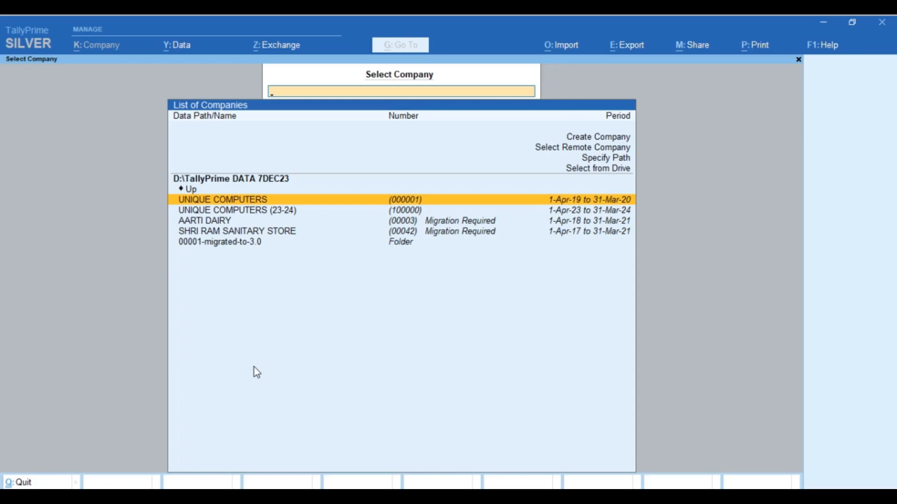
Step: Minimize TallyPrime and open Local Disk (D:) via This PC
left_click(823, 22)
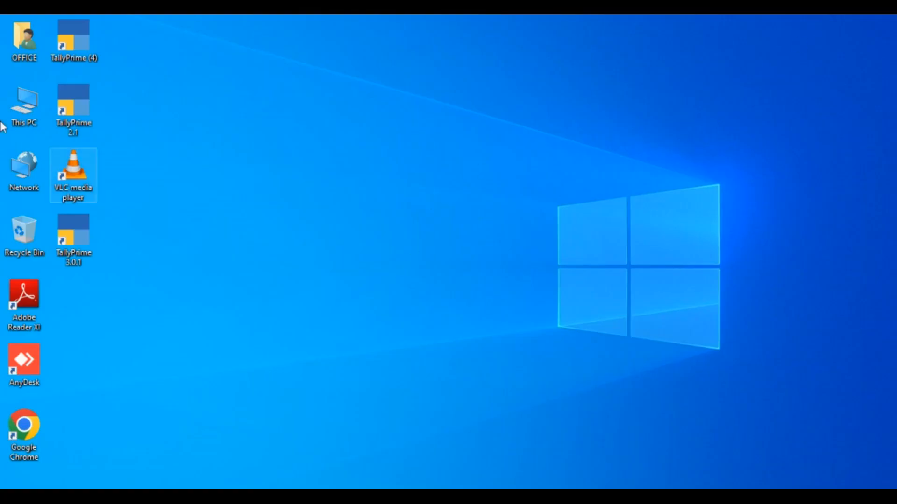
double_click(29, 99)
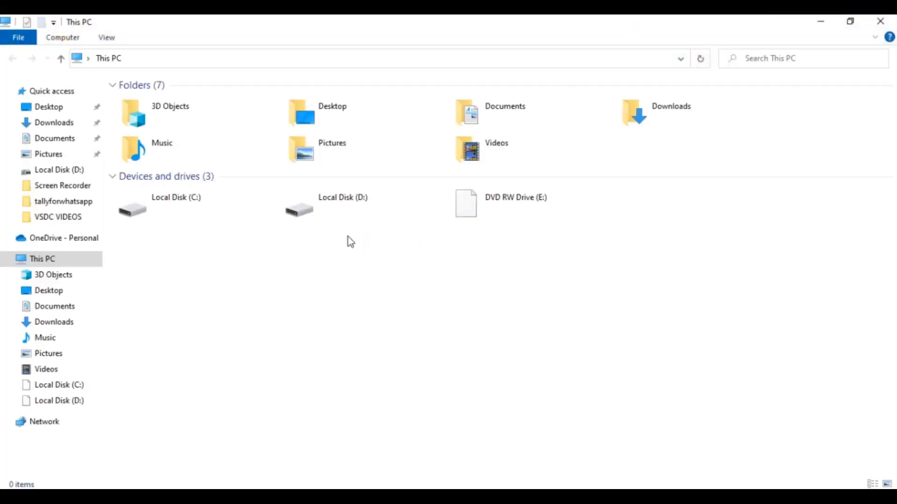
double_click(346, 206)
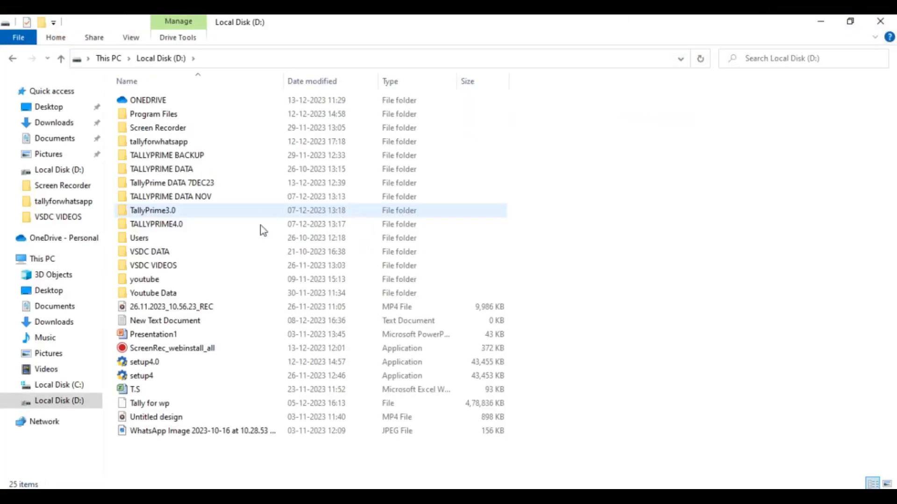
Step: Copy TALLYPRIME DATA NOV, paste the copy into D:, and close File Explorer
left_click(175, 196)
right_click(175, 196)
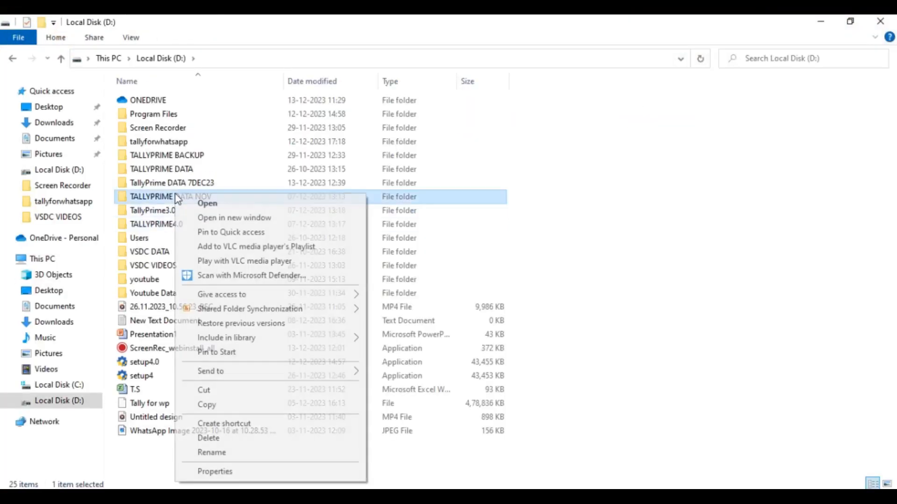
left_click(230, 405)
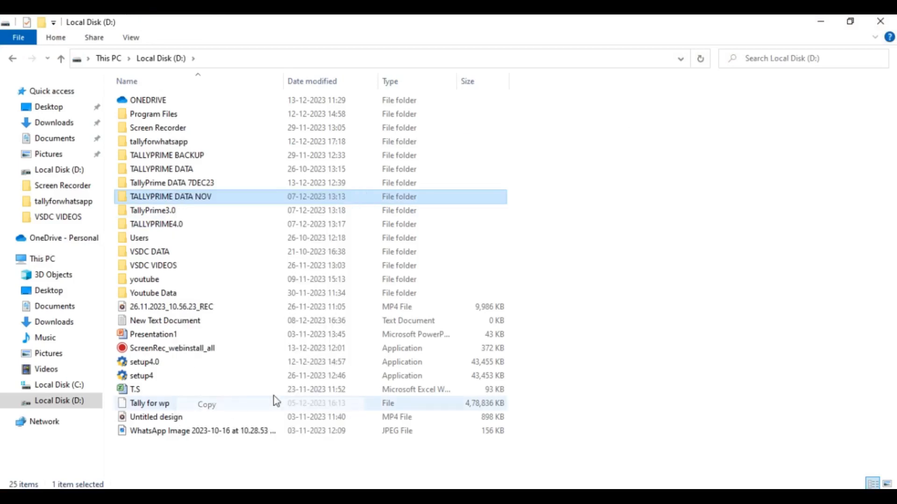
left_click(711, 264)
right_click(628, 214)
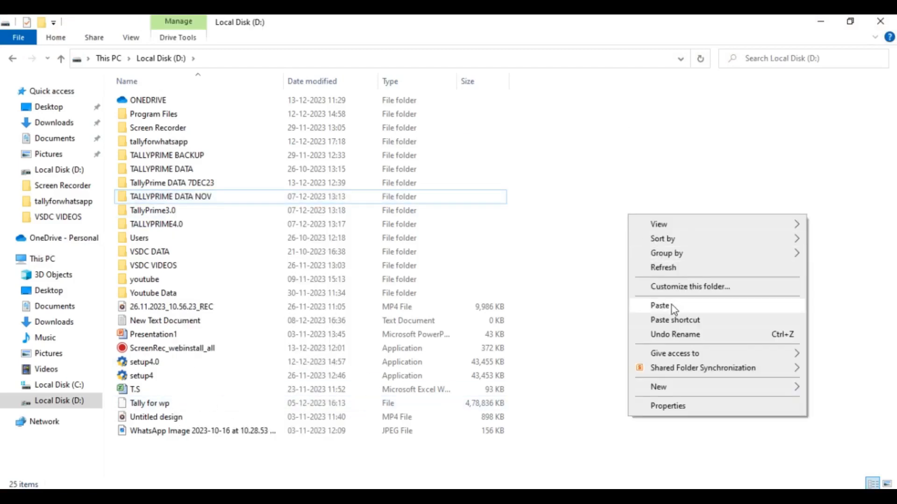
left_click(672, 305)
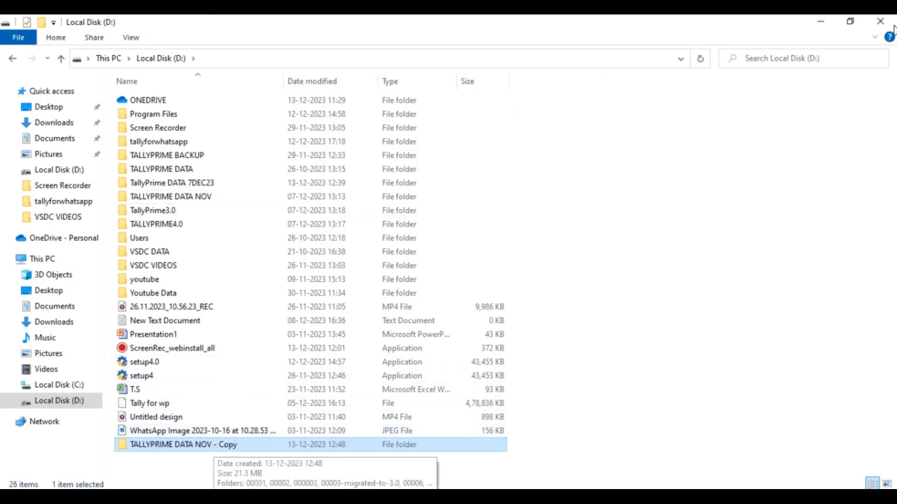
left_click(880, 21)
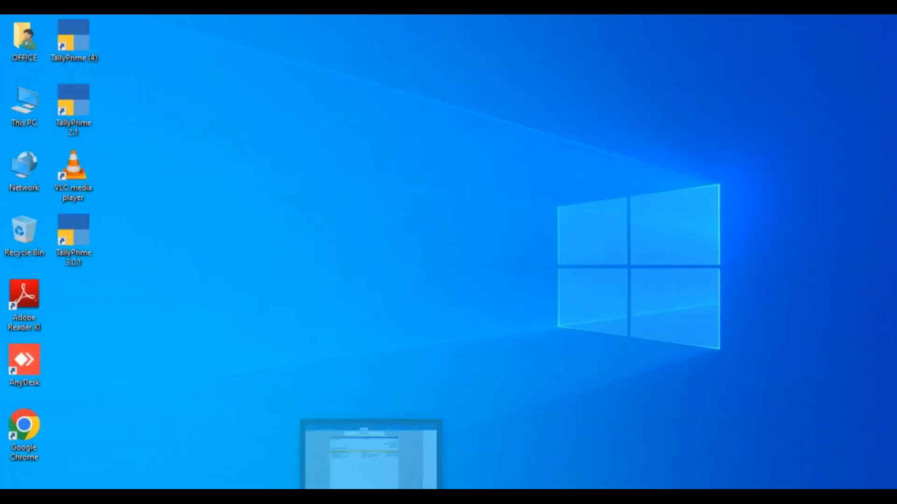
Step: In TallyPrime, open Data > Data Path to edit the Company Data Path
left_click(368, 497)
left_click(180, 51)
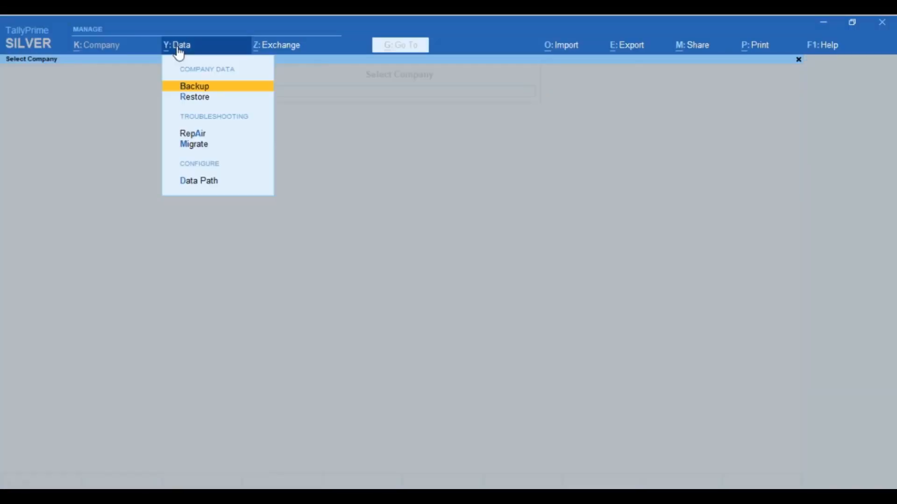
left_click(201, 183)
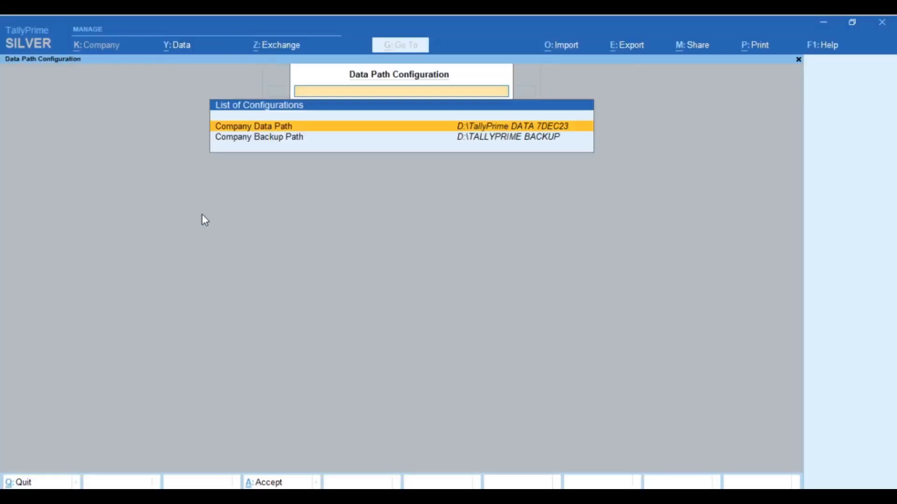
key("Return")
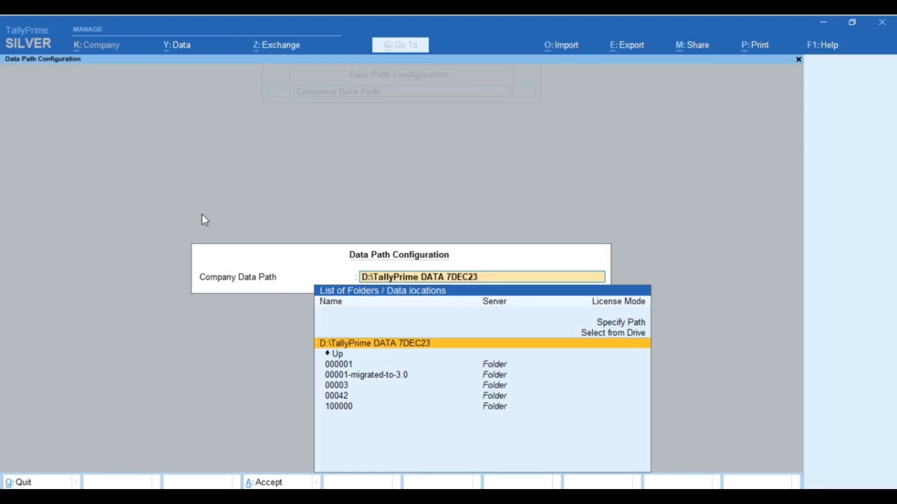
Step: Set the data path to D:\TALLYPRIME DATA NOV - Copy and return to Select Company
key("Up")
key("Return")
key("Down")
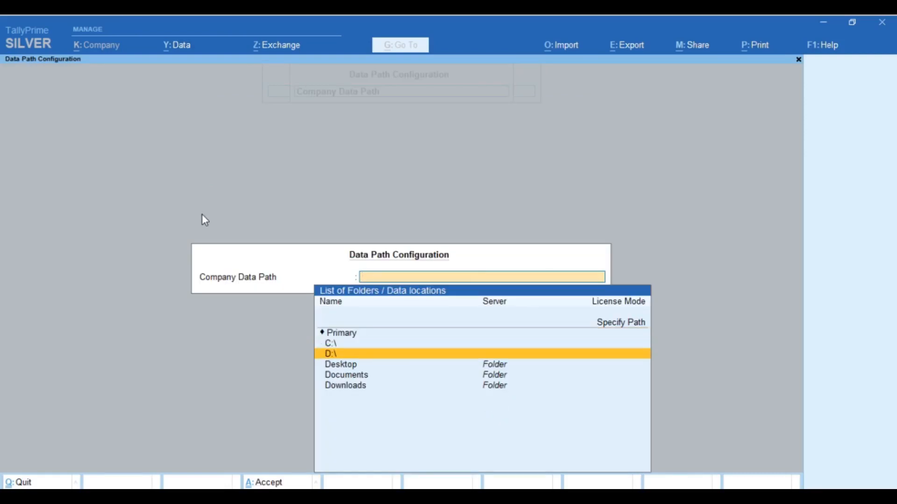
key("Return")
key("Down")
key("Down")
key("Down")
key("Down")
key("Down")
key("Down")
key("Down")
key("Down")
key("Down")
key("Down")
key("Down")
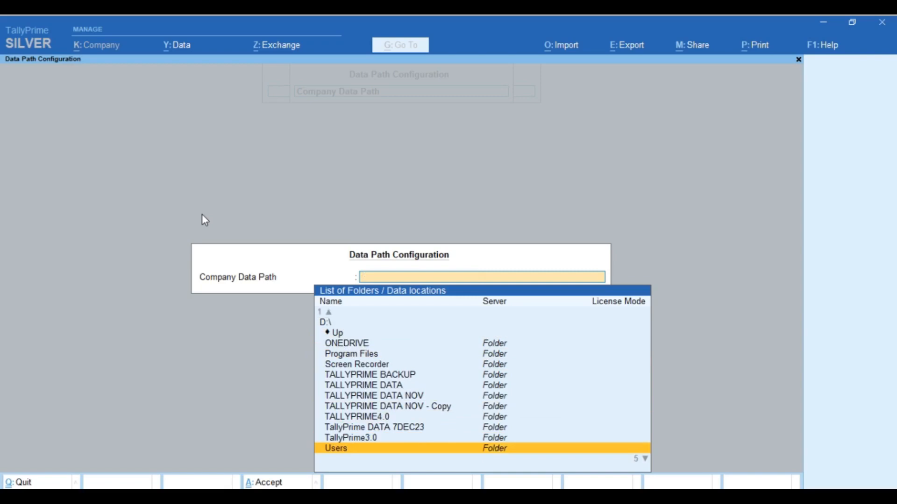
key("Up")
key("Up")
key("Up")
key("Up")
key("Return")
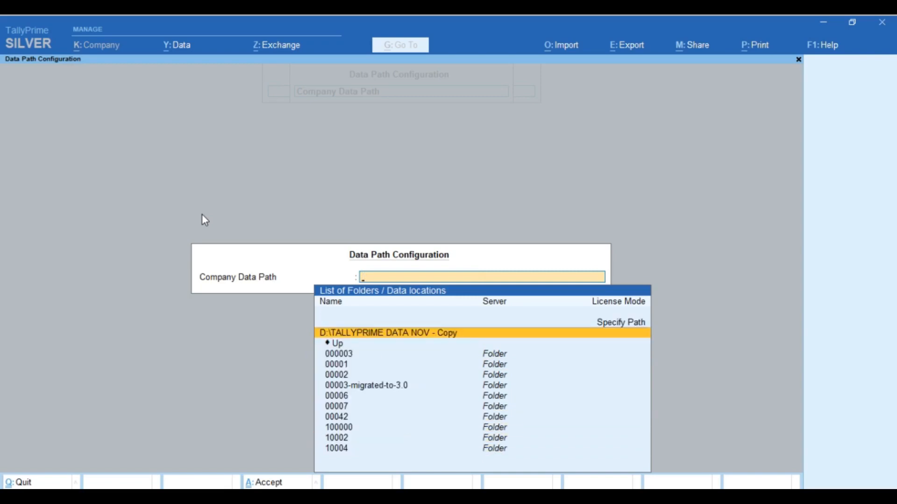
key("Escape")
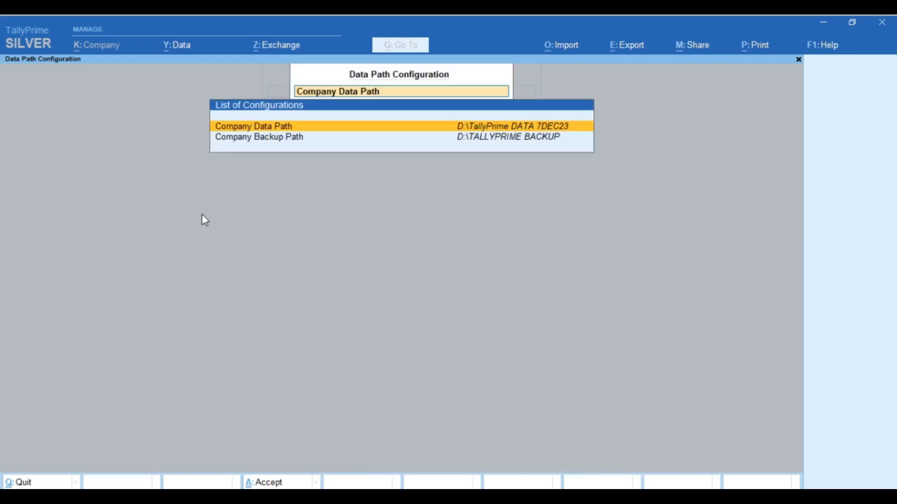
key("Escape")
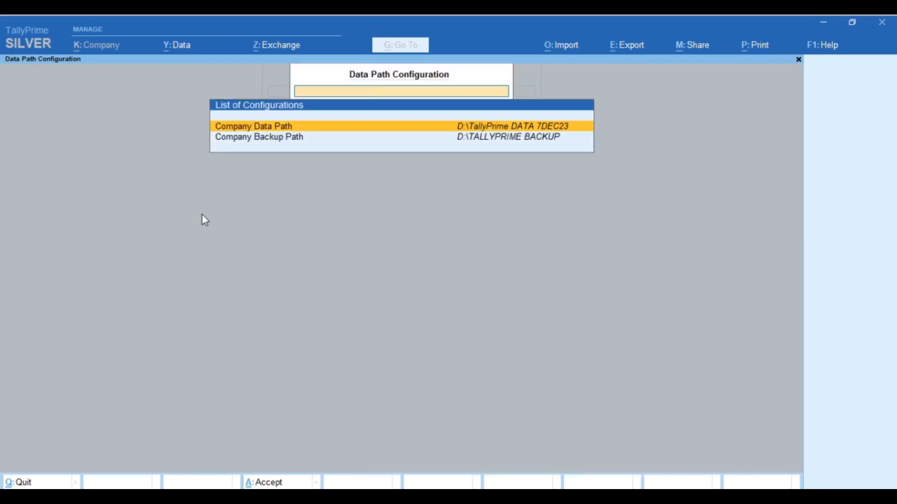
key("Escape")
key("Down")
key("Down")
key("Down")
key("Down")
key("Down")
key("Down")
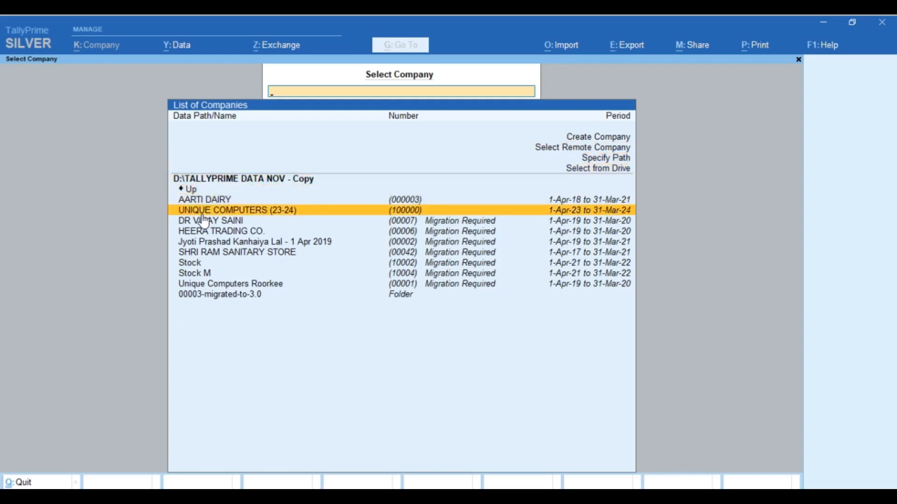
Step: Open UNIQUE COMPUTERS (23-24), logging in with the company username and empty password
key("Return")
type("1")
key("Return")
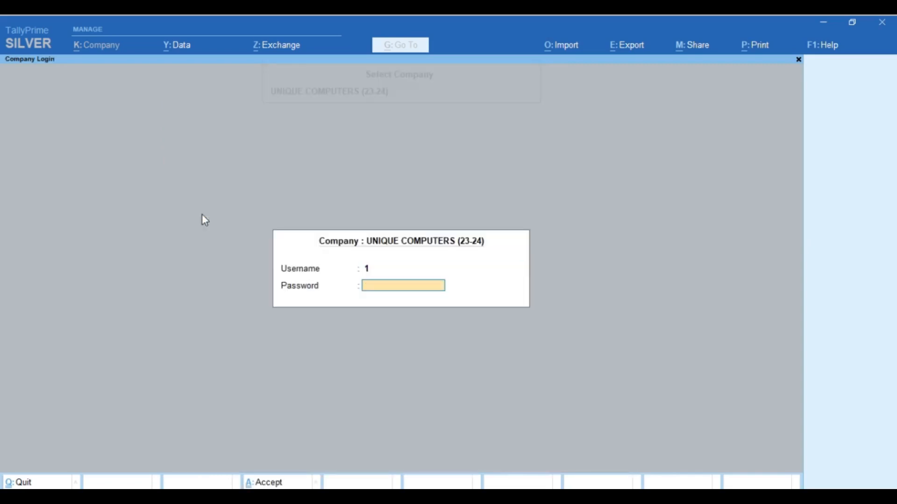
key("Return")
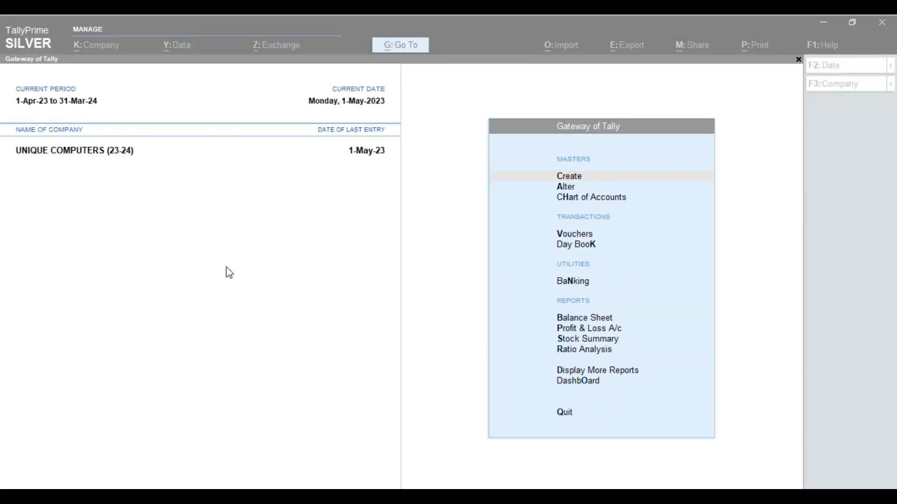
left_click(388, 235)
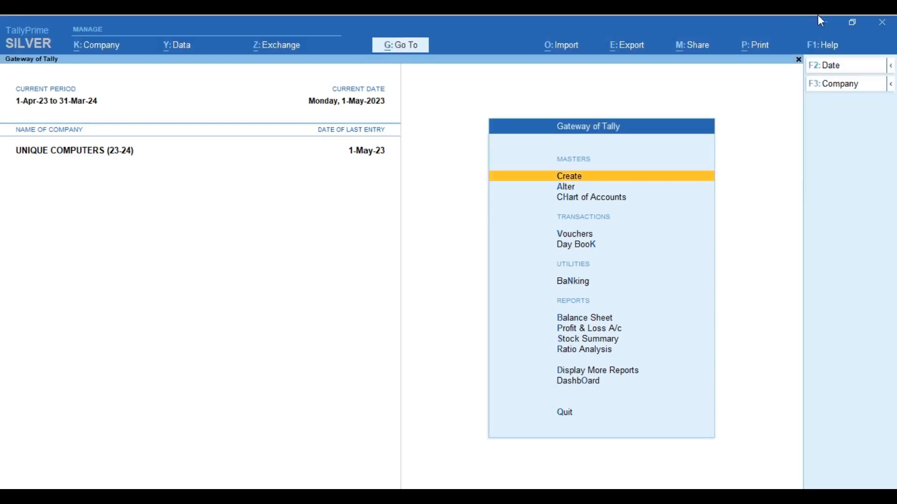
Step: Show Help > About with Release 4.0 Silver licence details, briefly opening the Share menu
left_click(825, 44)
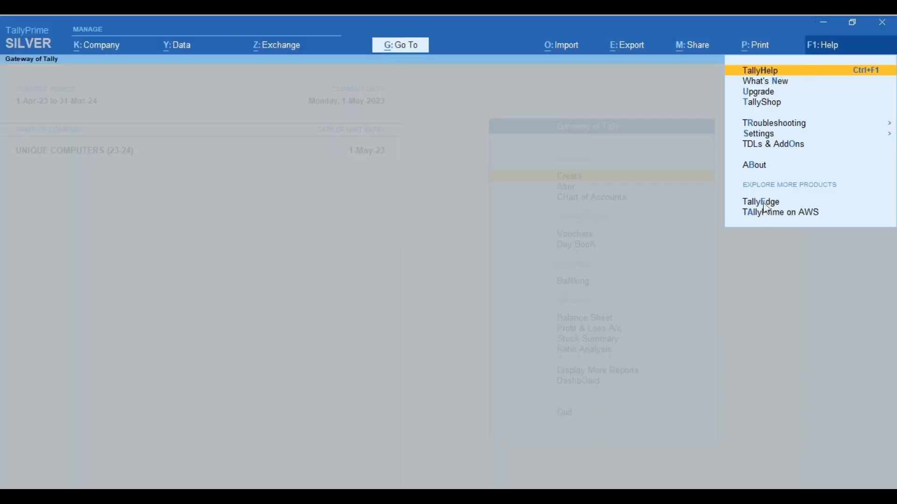
left_click(756, 165)
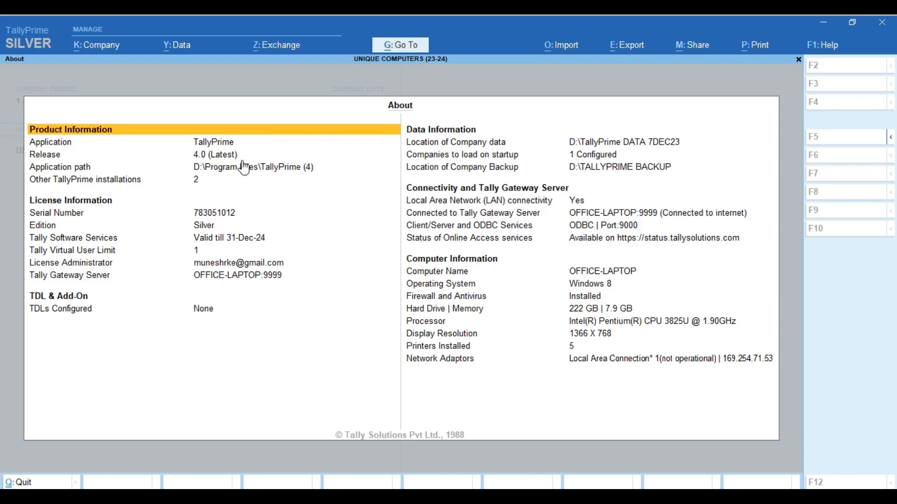
left_click(696, 55)
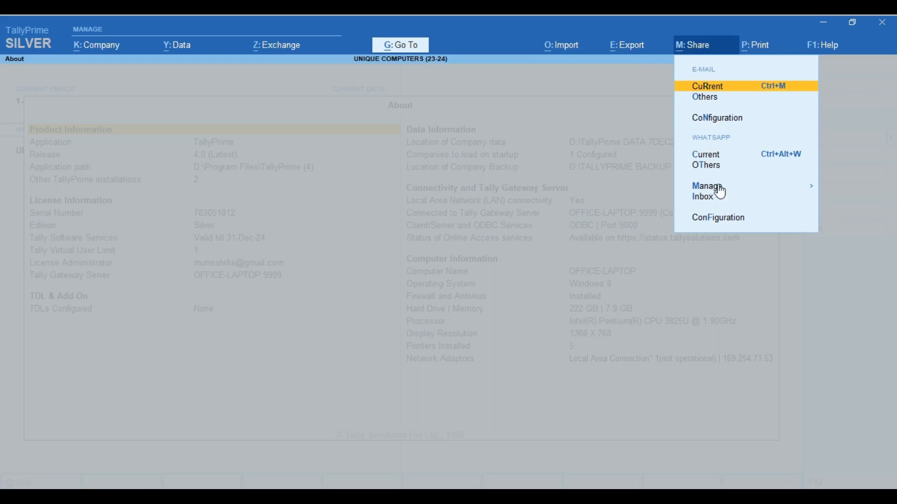
left_click(503, 275)
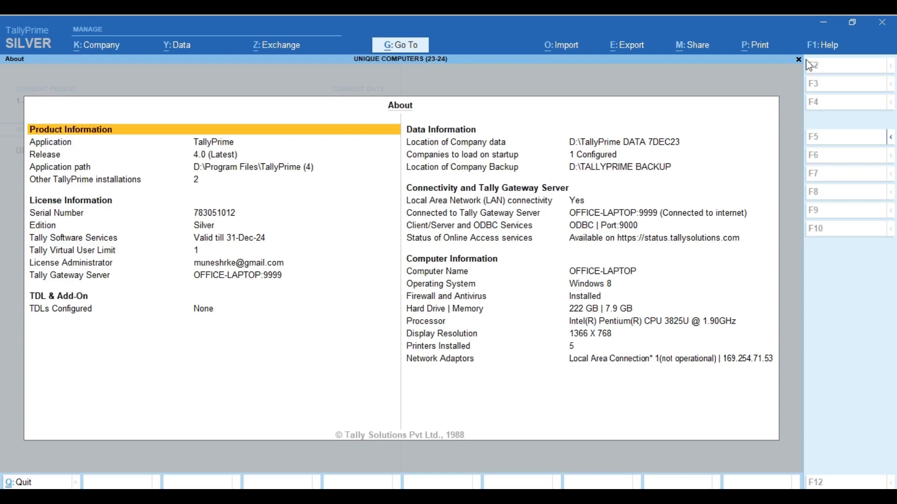
Step: Choose Manage Account from TallyPrime's Help > Settings > License options
left_click(828, 47)
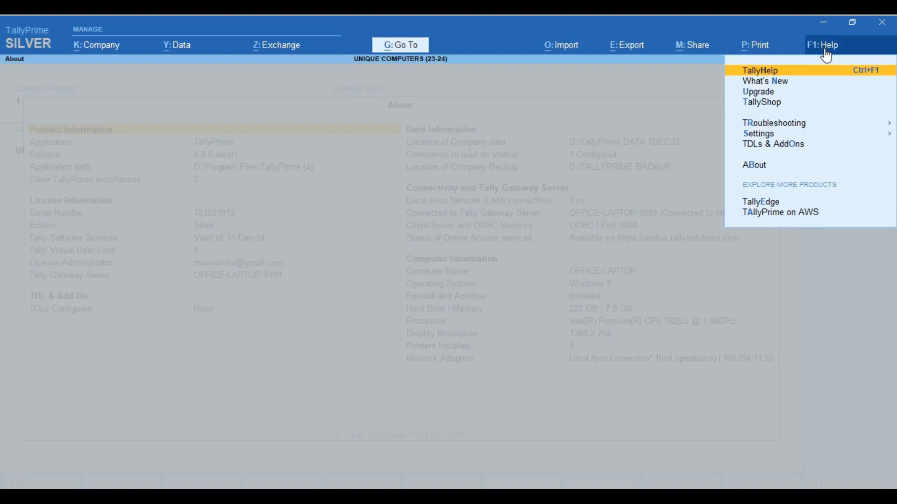
left_click(766, 139)
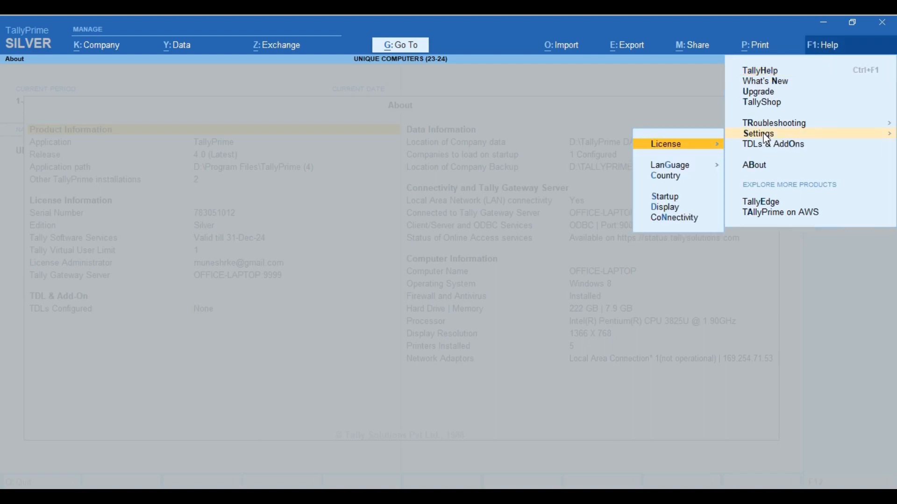
left_click(690, 150)
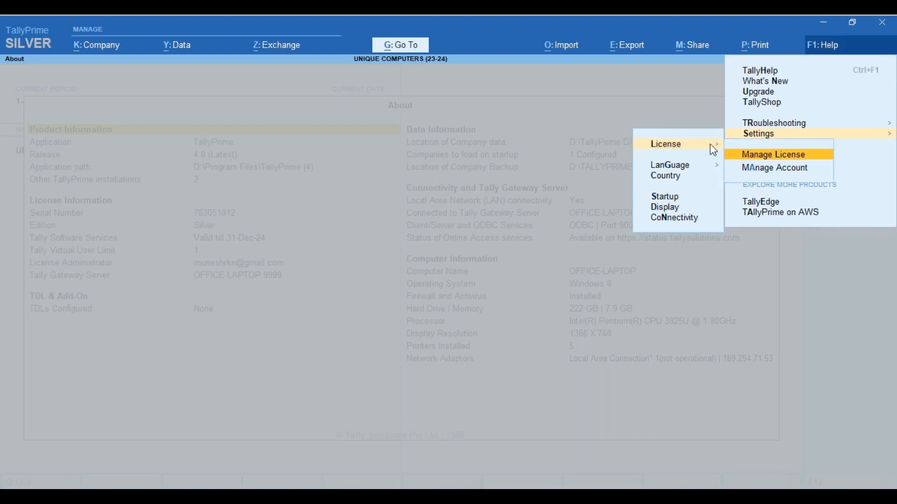
left_click(764, 169)
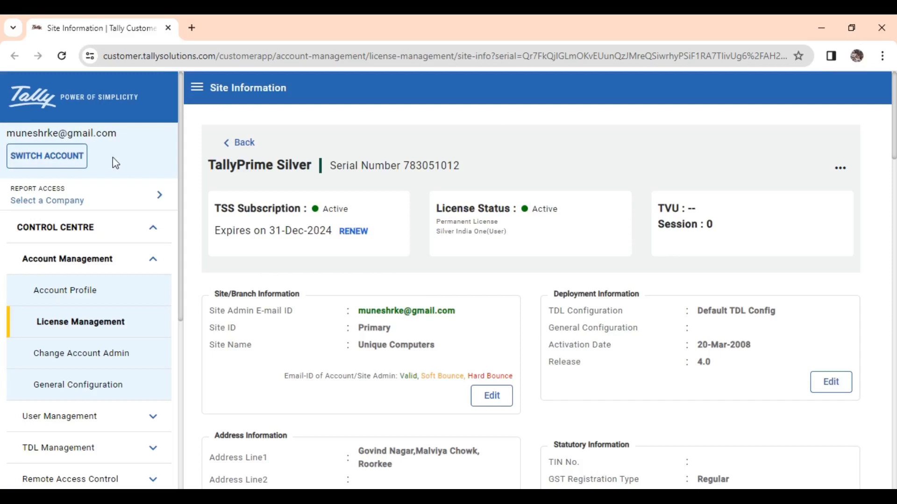
Step: Log out of the Tally Customer Portal and log back in with the saved Tally.NET credentials
scroll(126, 392, "down", 5)
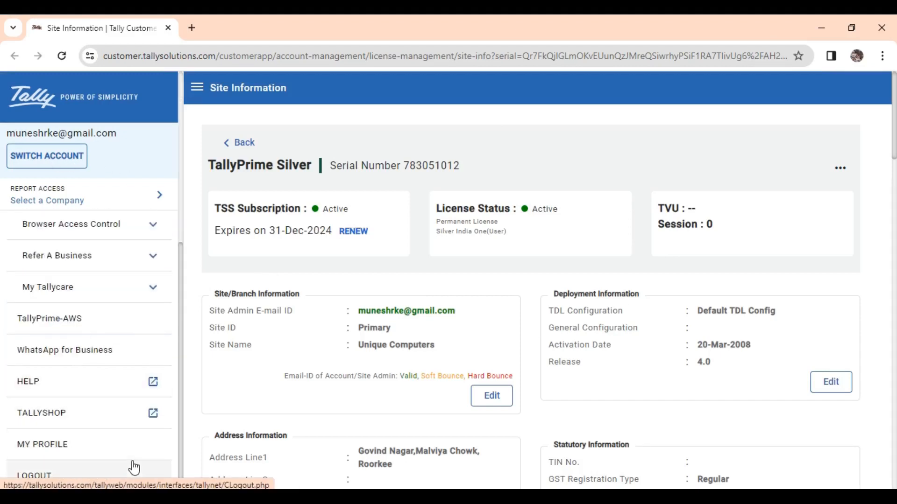
left_click(56, 477)
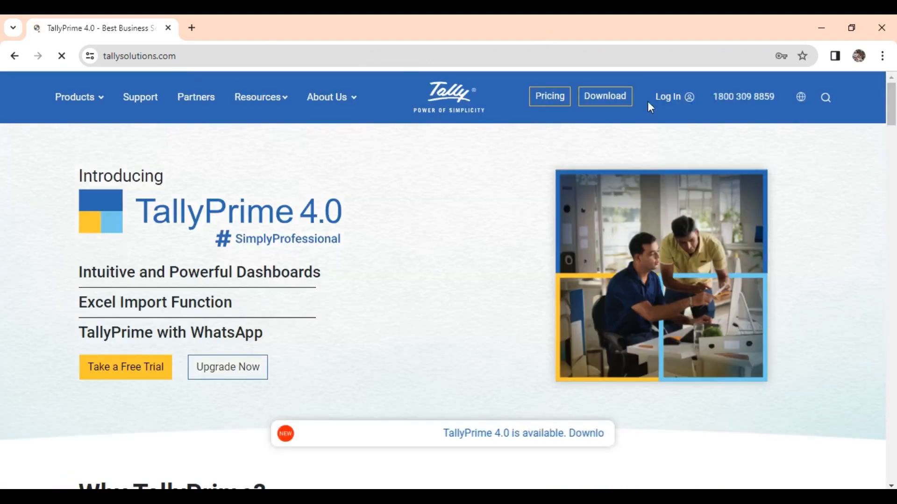
left_click(674, 104)
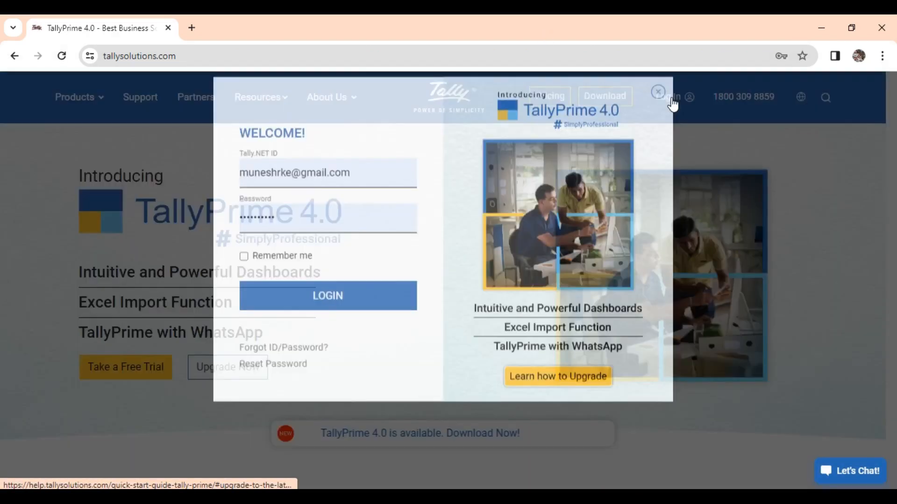
left_click(361, 221)
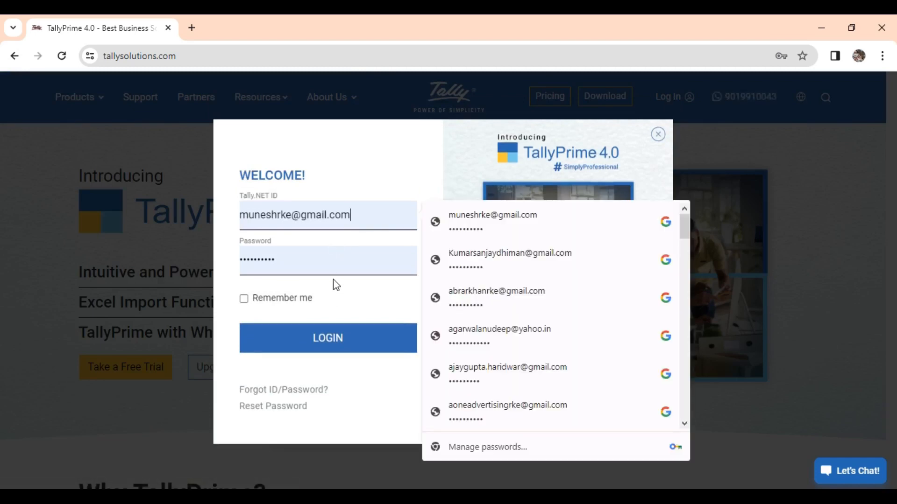
left_click(331, 341)
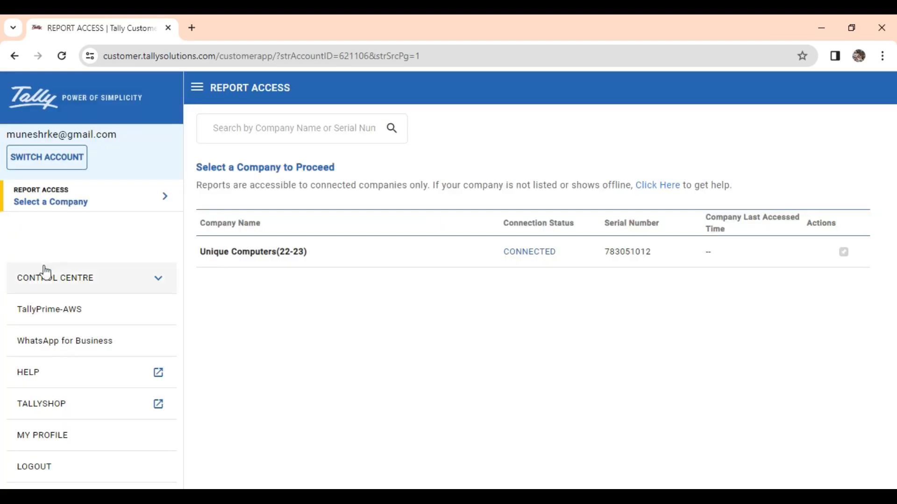
Step: Go to Control Centre > Account Management > License Management and open the TallyPrime Silver licence's actions
left_click(100, 283)
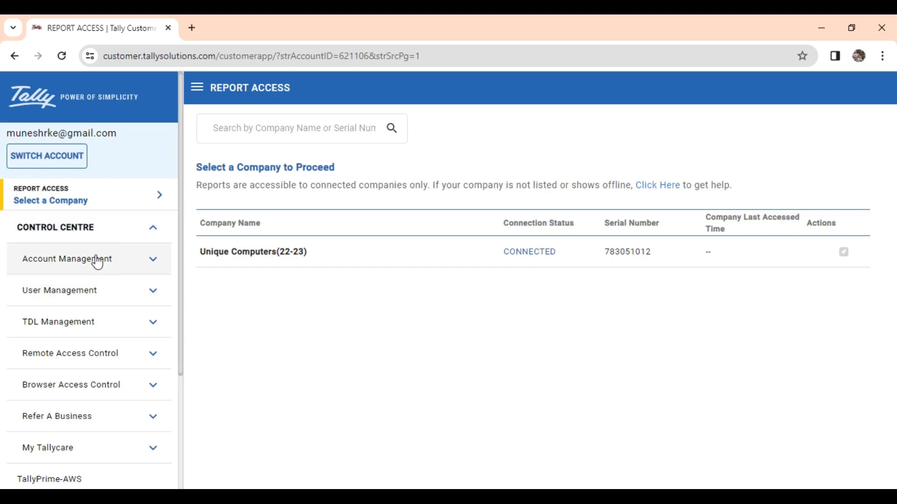
left_click(134, 262)
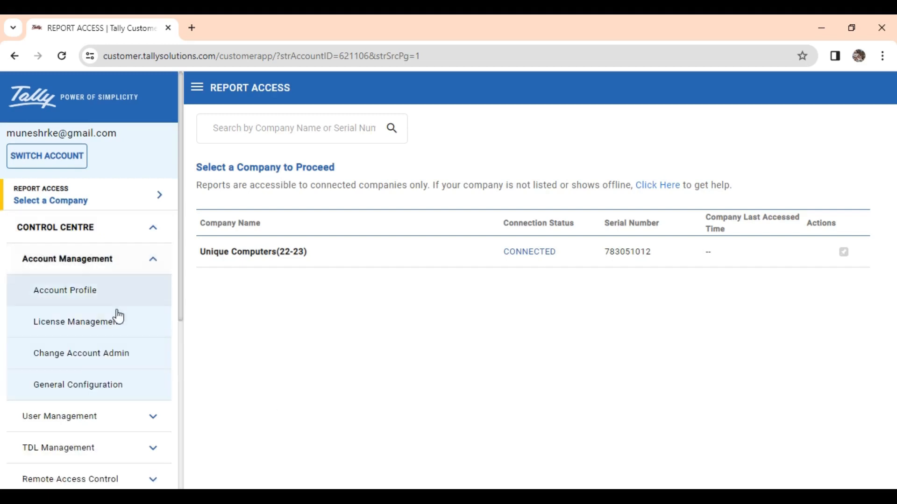
left_click(103, 327)
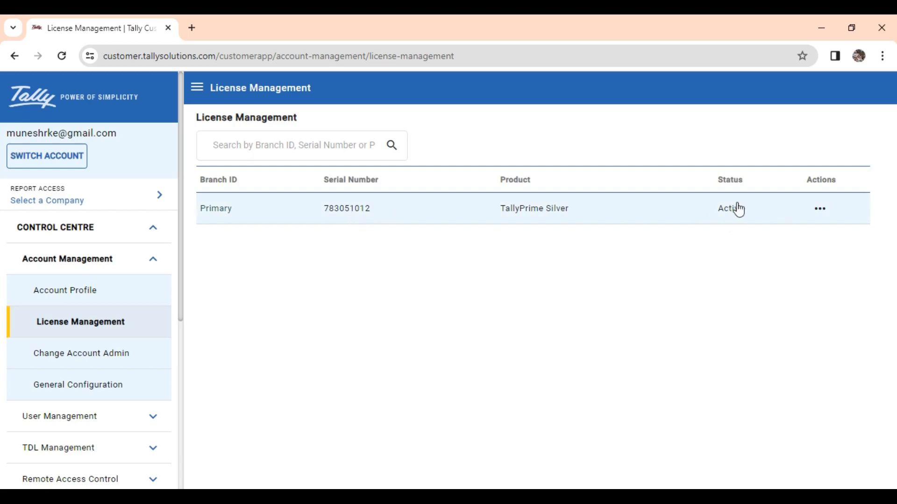
left_click(822, 212)
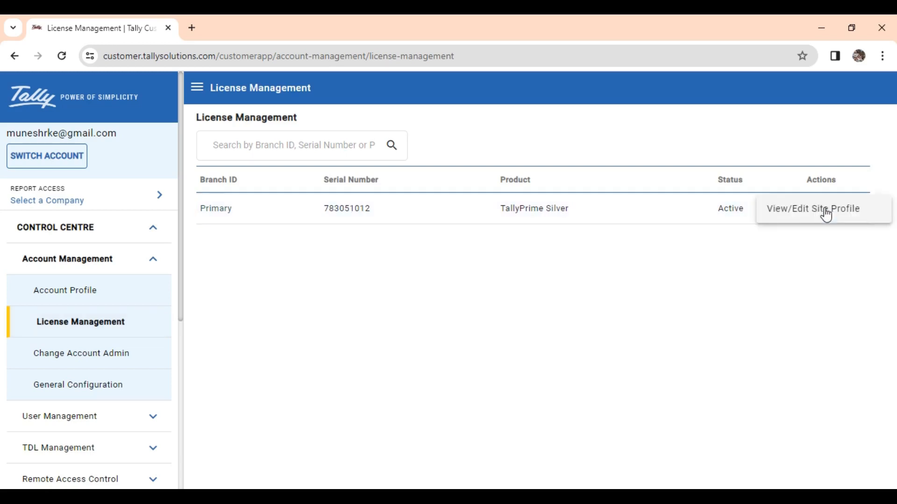
Step: Open the Silver licence's site profile, re-save its Address Information and acknowledge the update
left_click(824, 214)
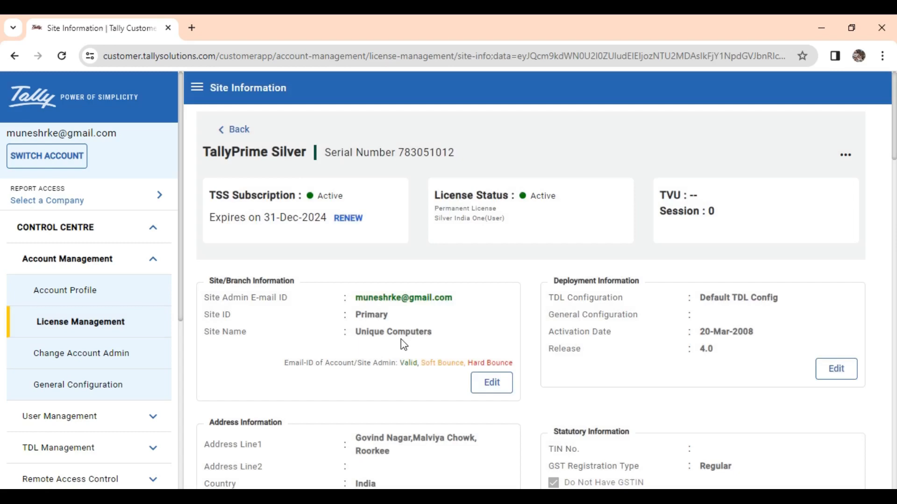
scroll(447, 334, "down", 3)
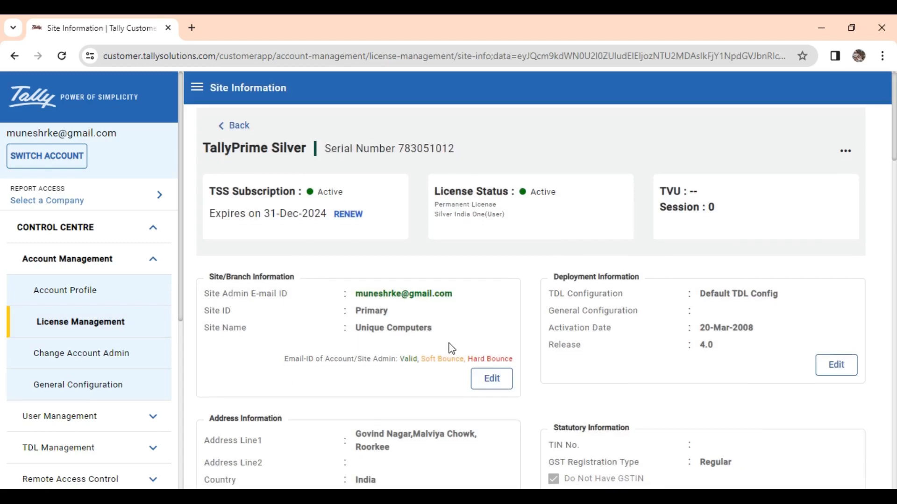
left_click_drag(242, 293, 299, 297)
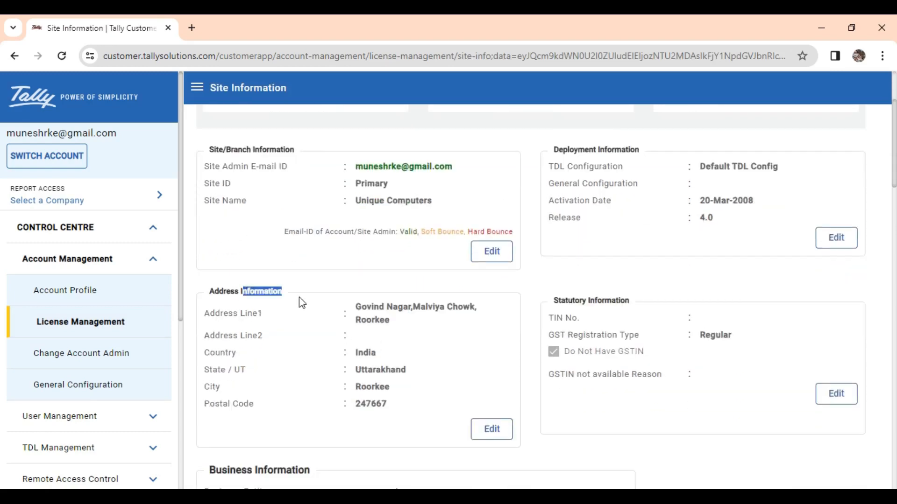
left_click_drag(214, 291, 301, 296)
left_click(490, 427)
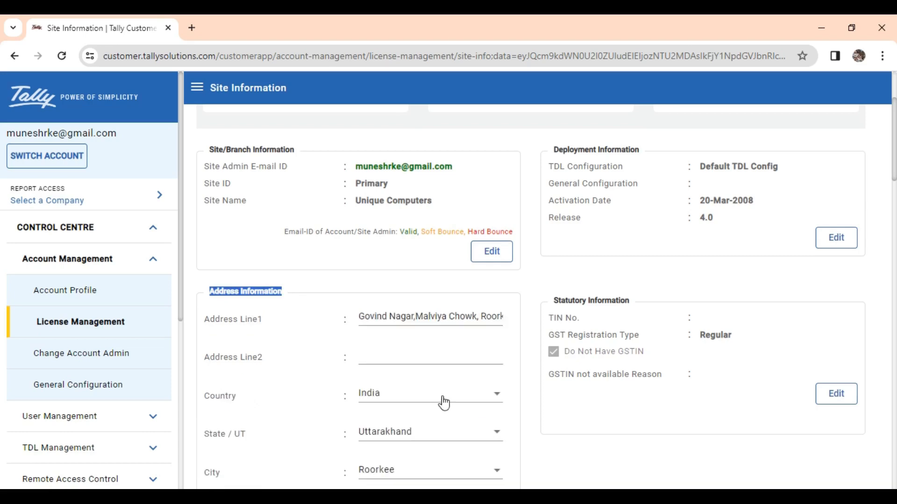
scroll(432, 378, "down", 7)
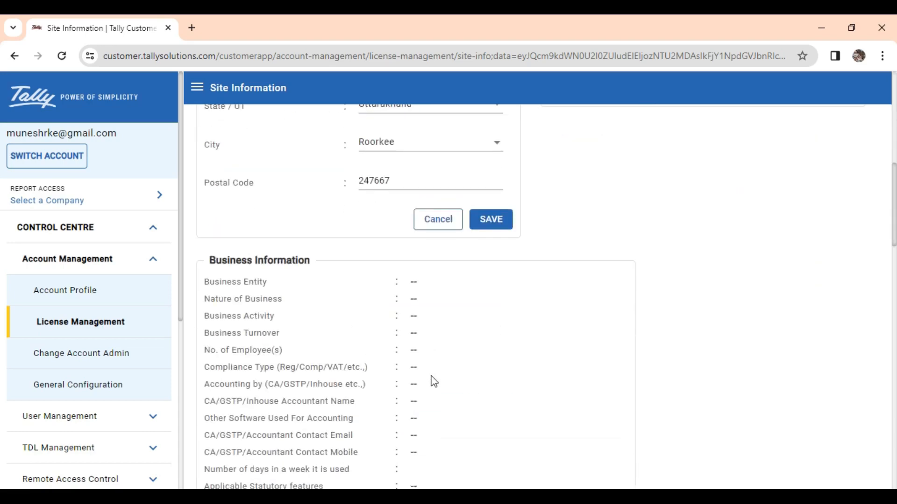
left_click(497, 219)
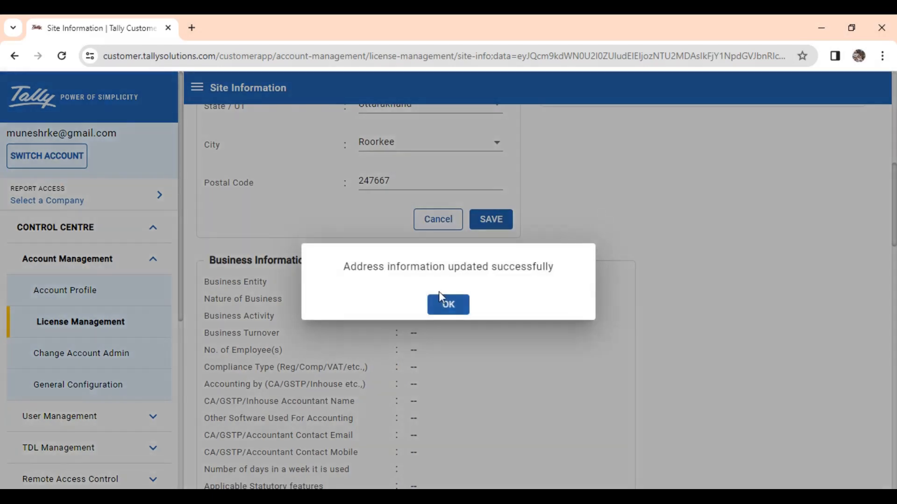
left_click(448, 305)
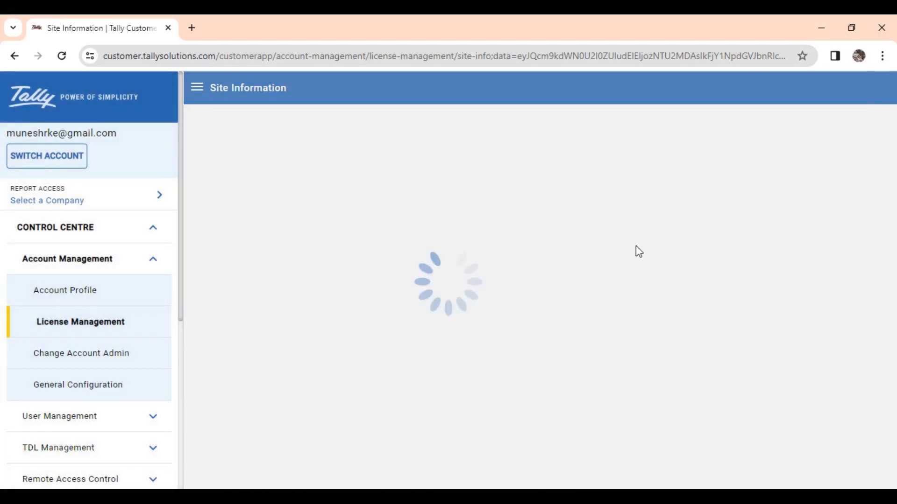
scroll(704, 316, "down", 5)
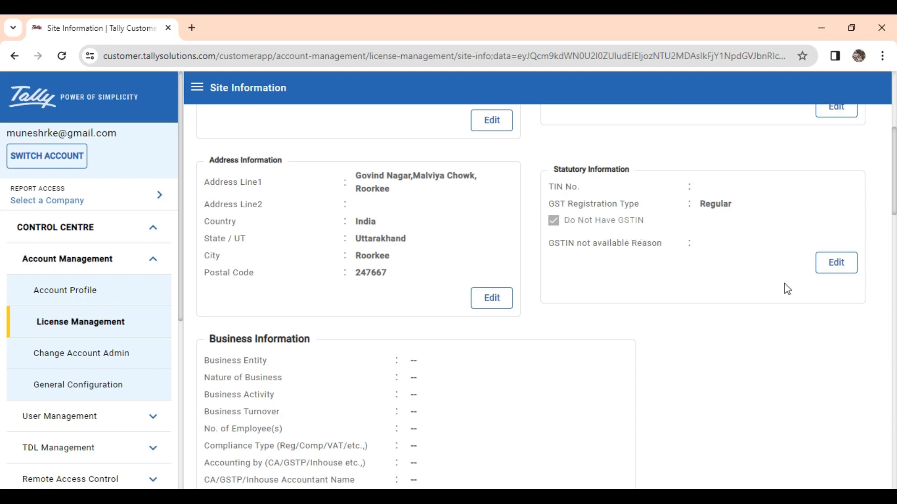
Step: Untick Do Not Have GSTIN, enter the Primary GSTIN No. under Statutory Information and save
left_click(835, 264)
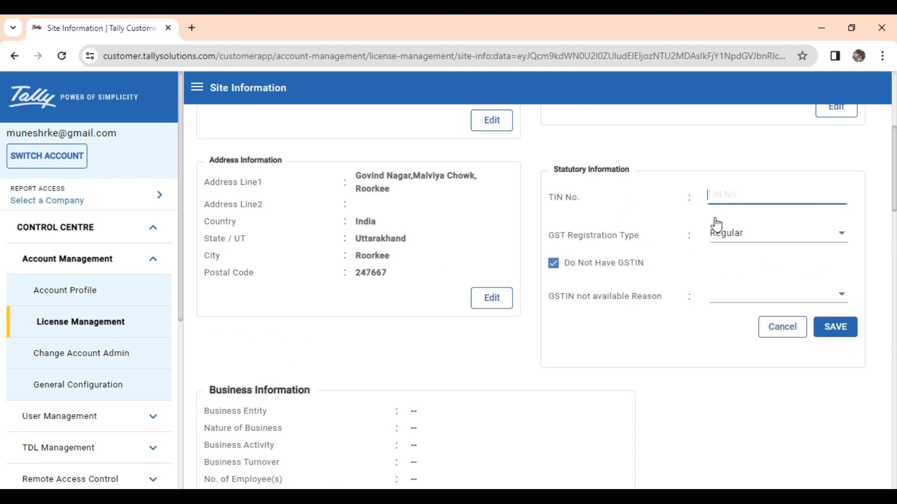
left_click(734, 293)
left_click(730, 245)
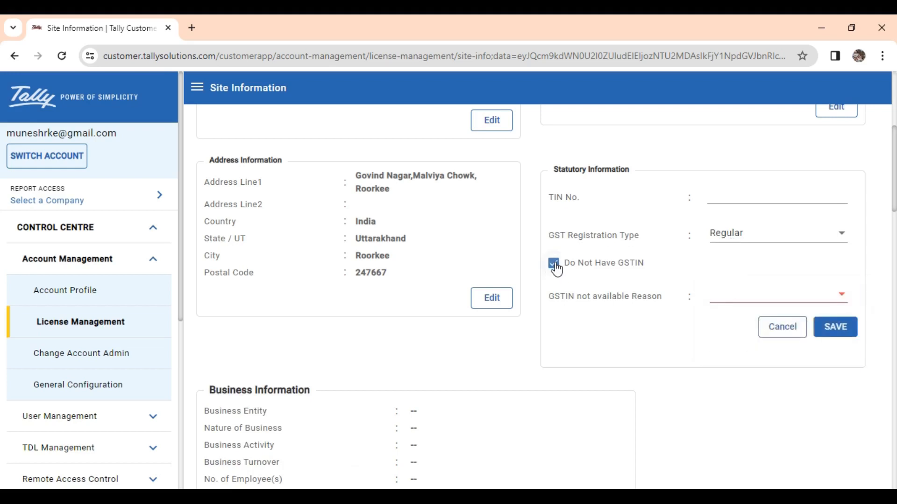
left_click(553, 264)
left_click(711, 295)
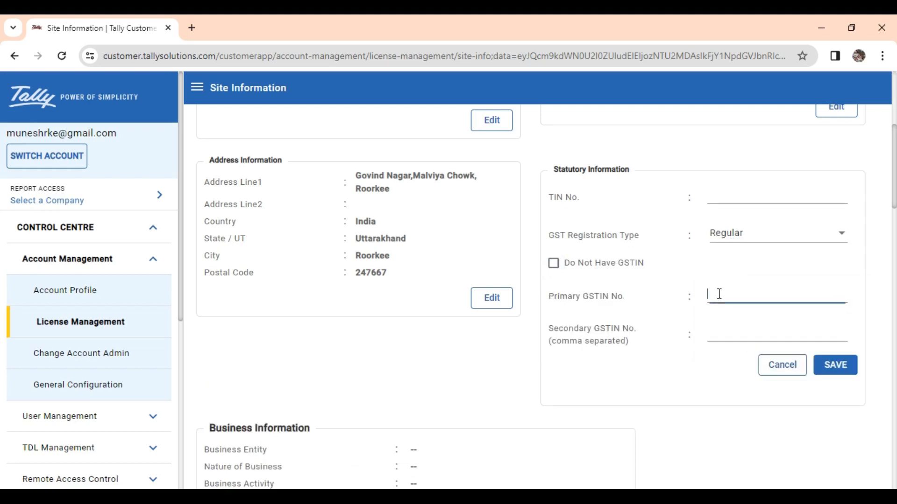
left_click(833, 365)
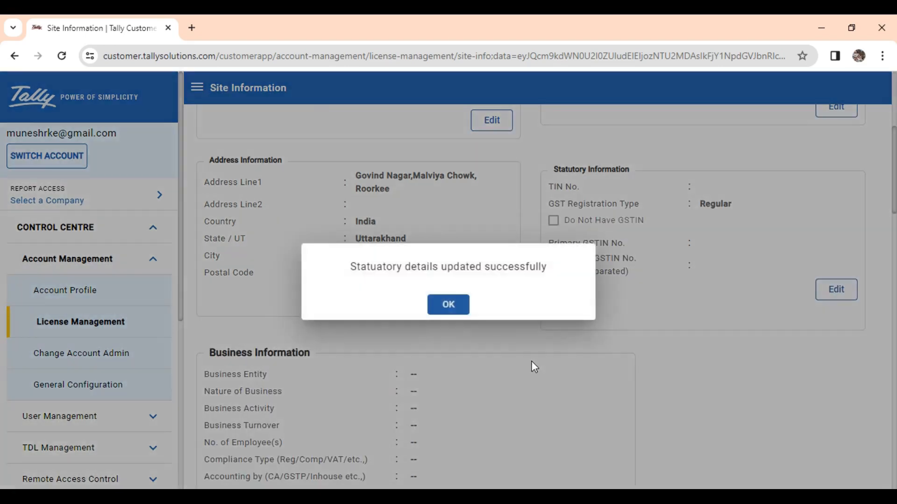
left_click(449, 306)
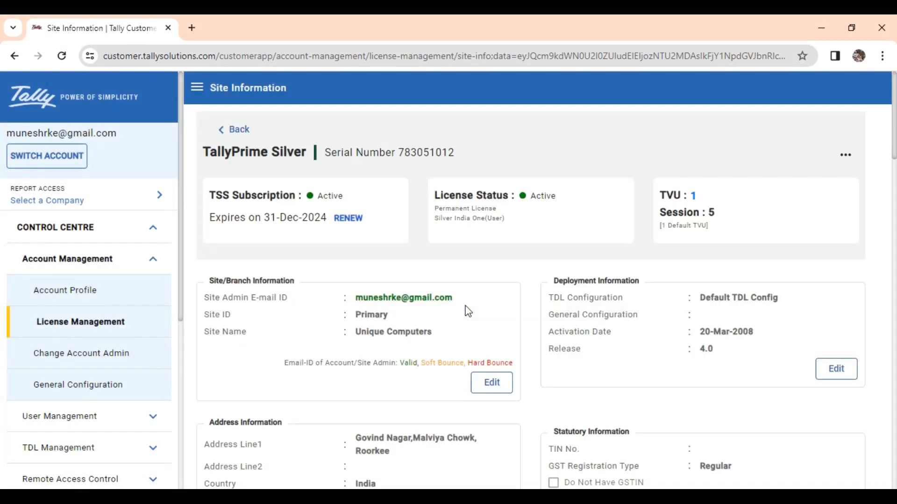
left_click(155, 260)
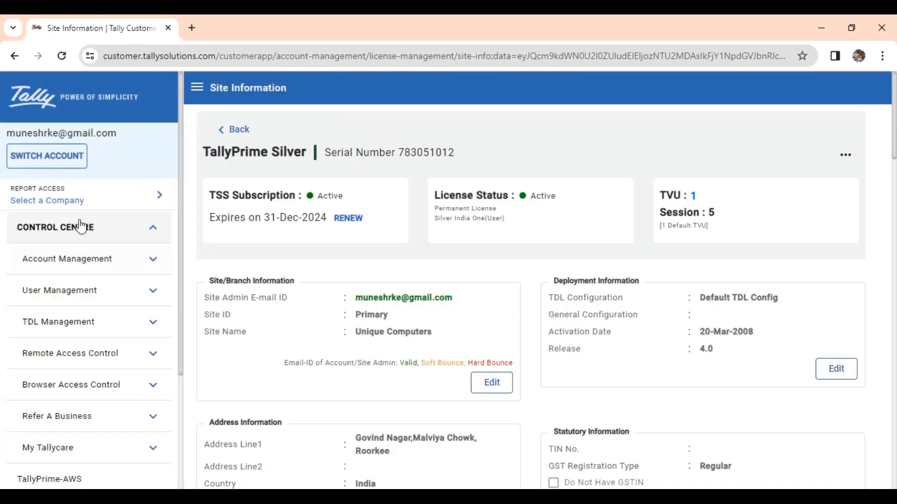
scroll(90, 440, "down", 3)
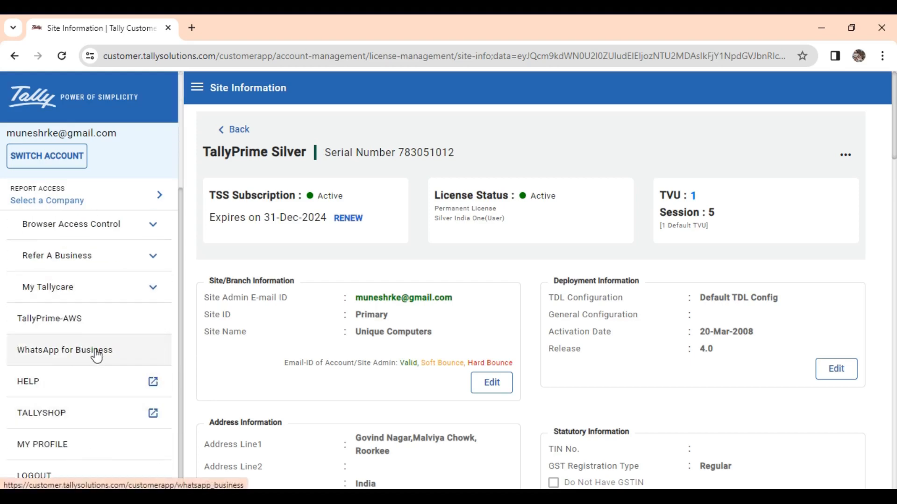
left_click(97, 356)
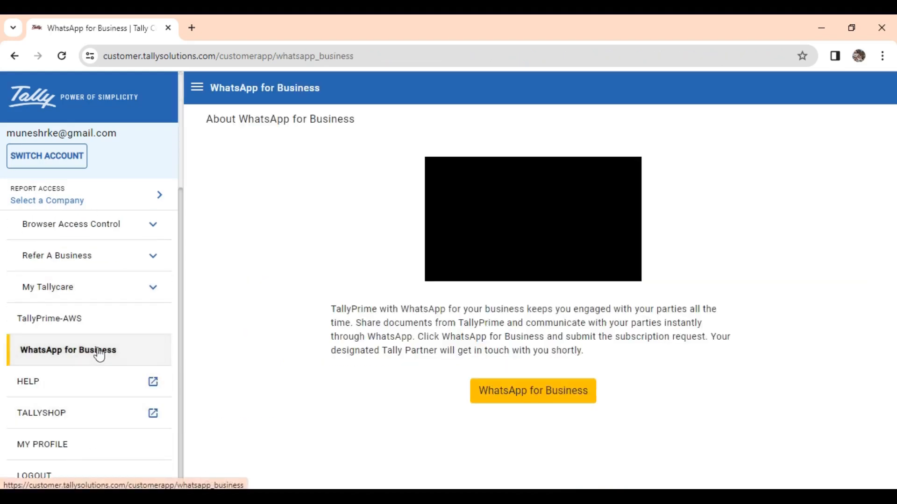
scroll(74, 346, "up", 3)
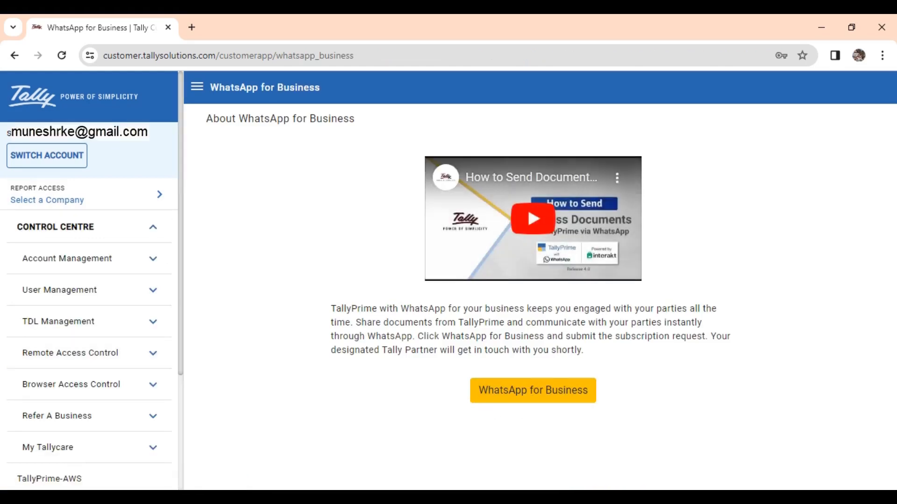
left_click(534, 392)
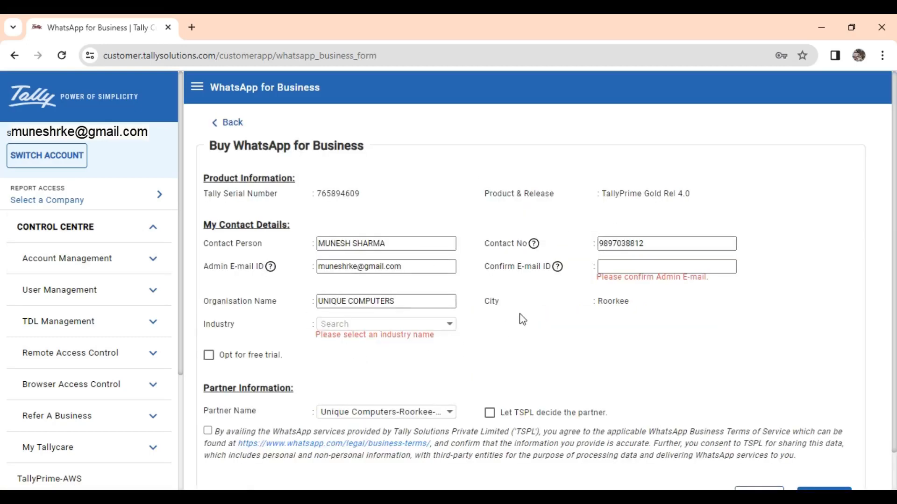
left_click(398, 247)
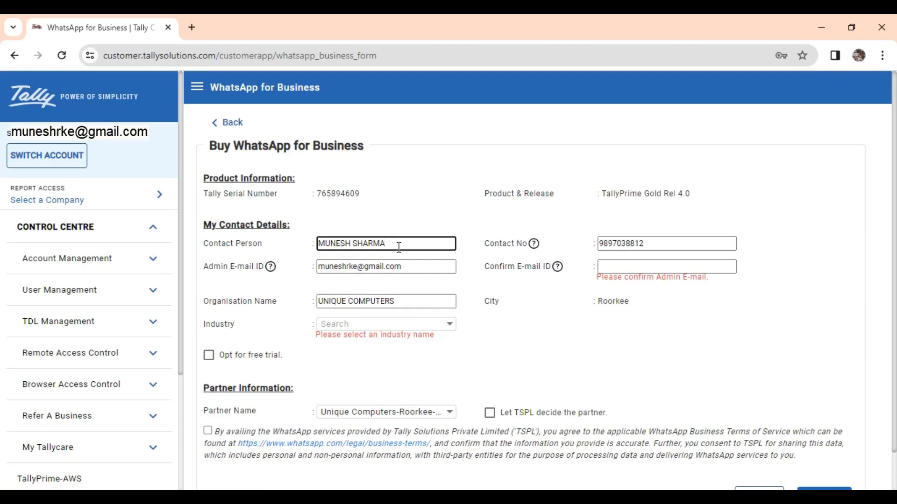
left_click(654, 243)
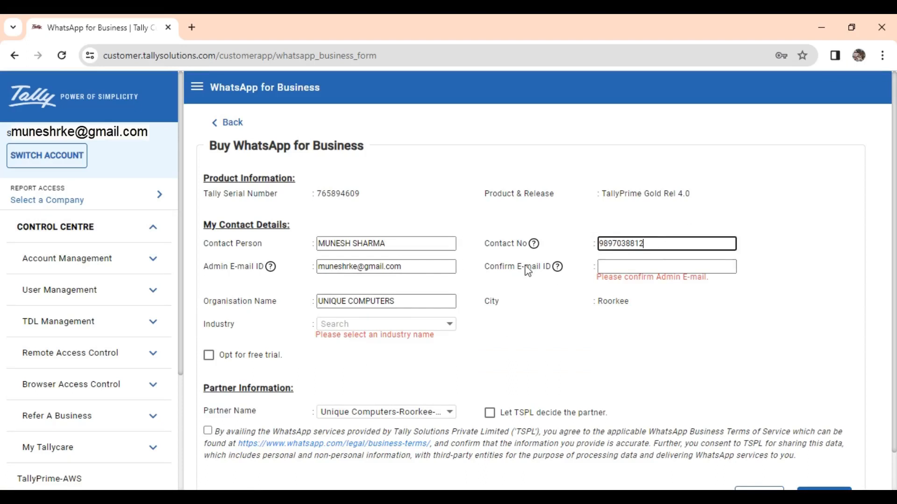
left_click(404, 270)
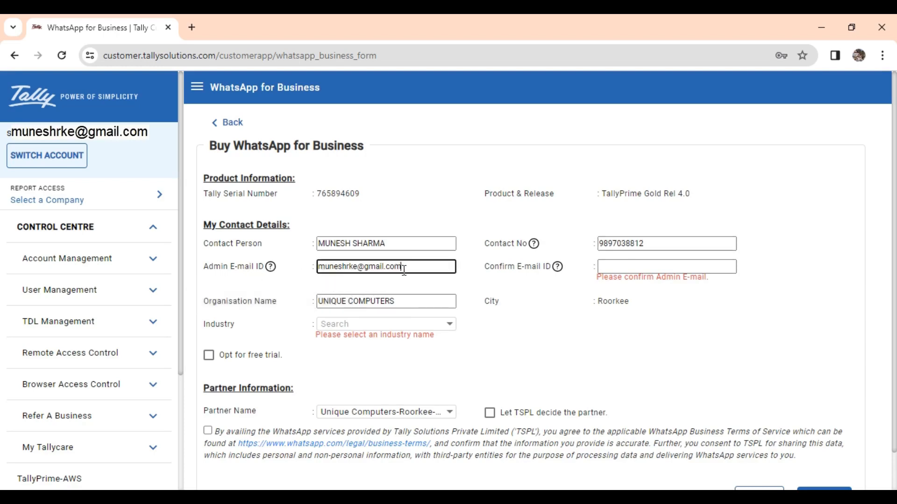
left_click(611, 267)
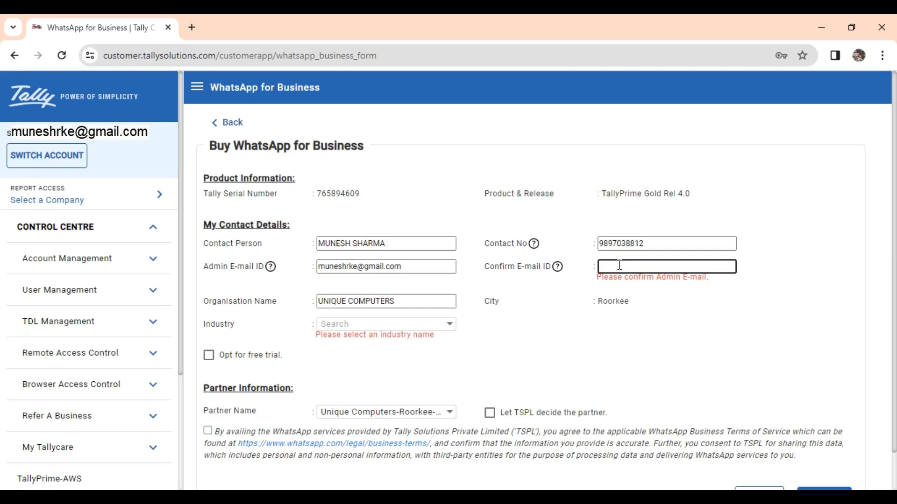
left_click(394, 309)
left_click(403, 302)
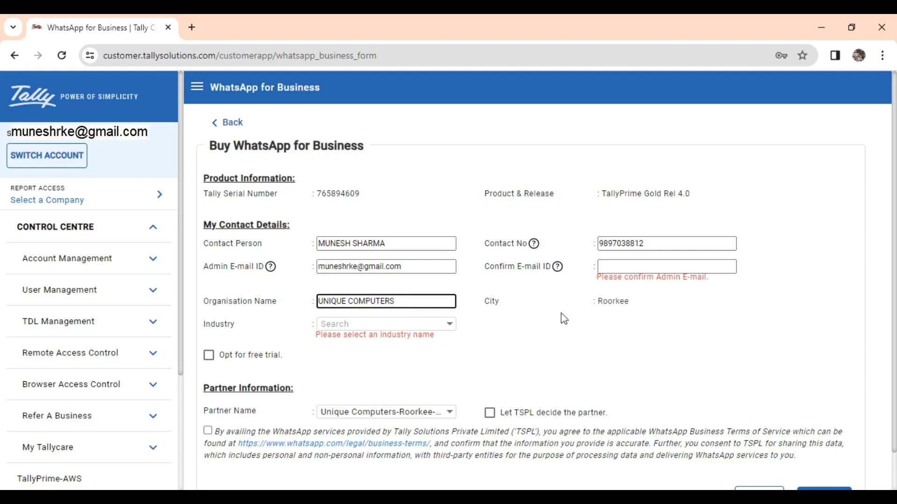
Step: Choose Electronics & Appliances as the industry and tick Opt for free trial
left_click(352, 327)
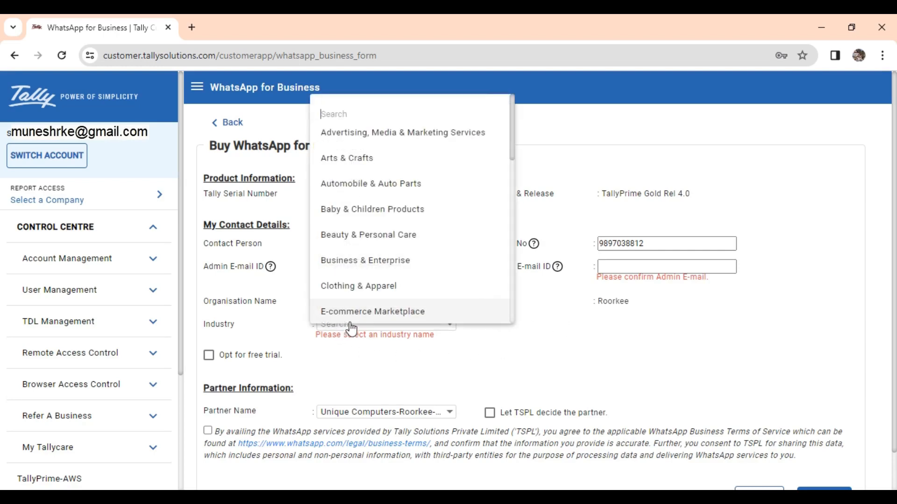
scroll(359, 280, "down", 5)
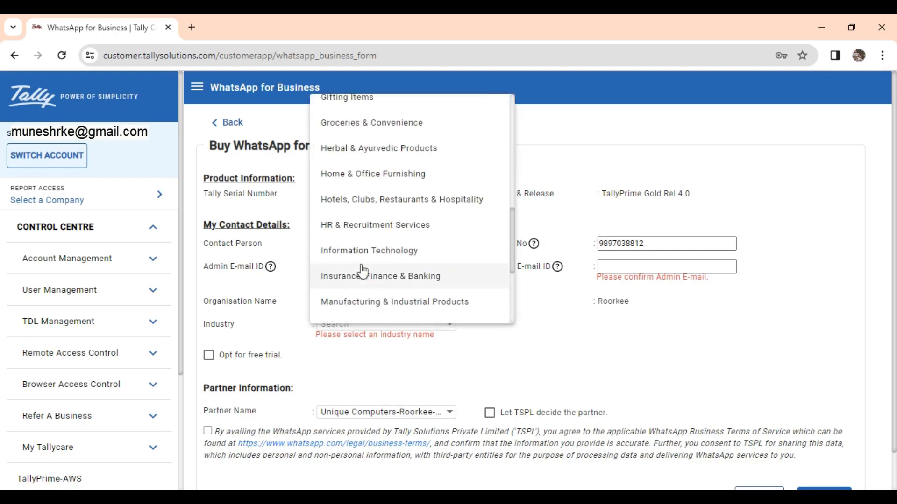
scroll(379, 302, "down", 1)
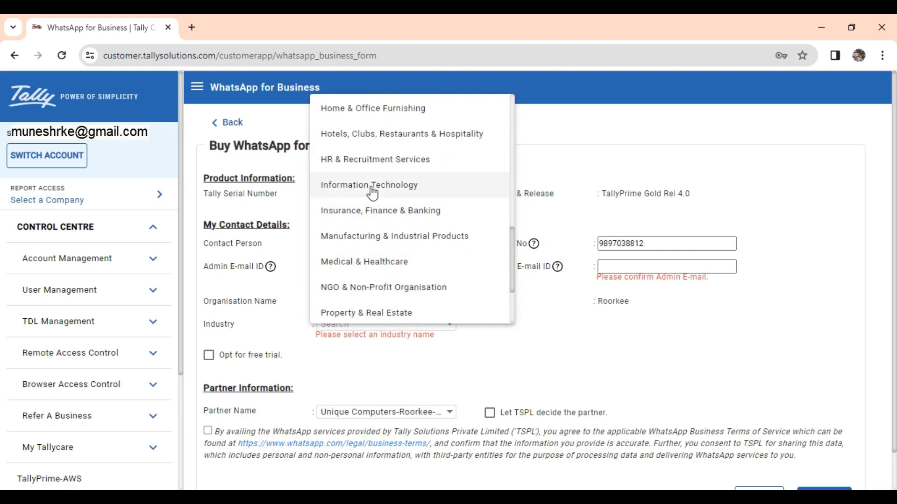
scroll(372, 193, "up", 1)
scroll(372, 193, "up", 3)
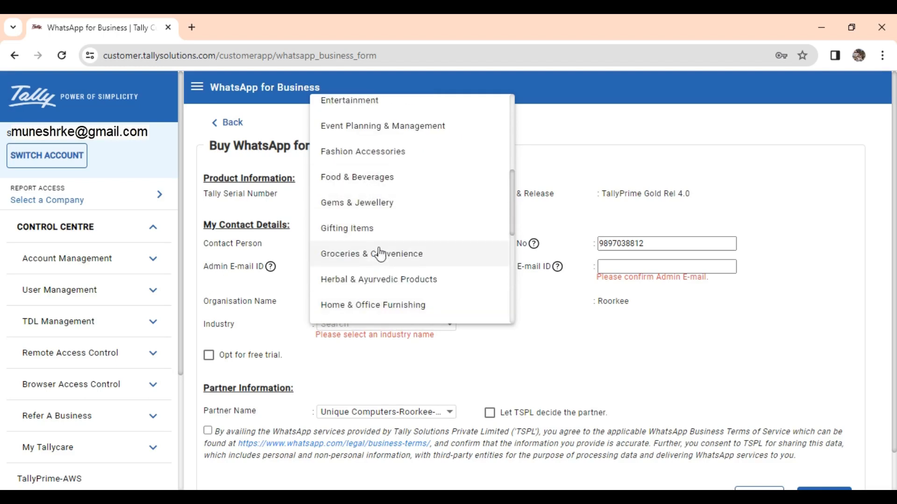
scroll(376, 196, "up", 2)
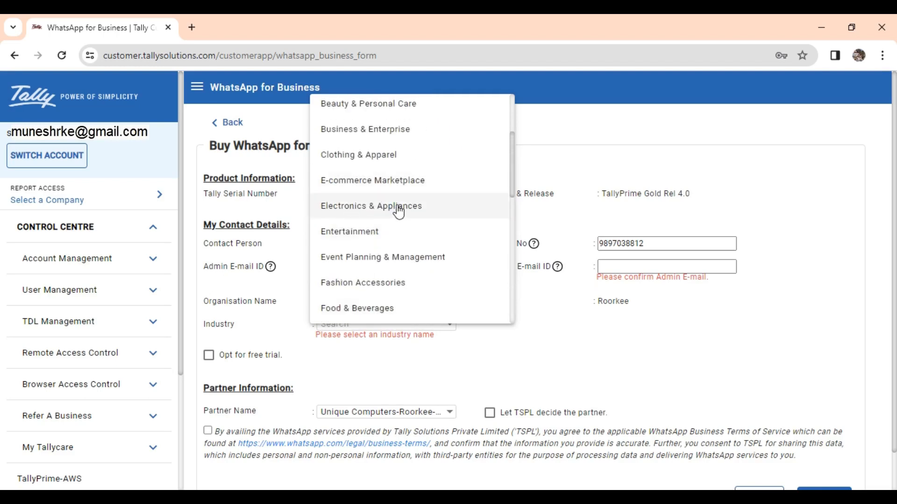
left_click(369, 210)
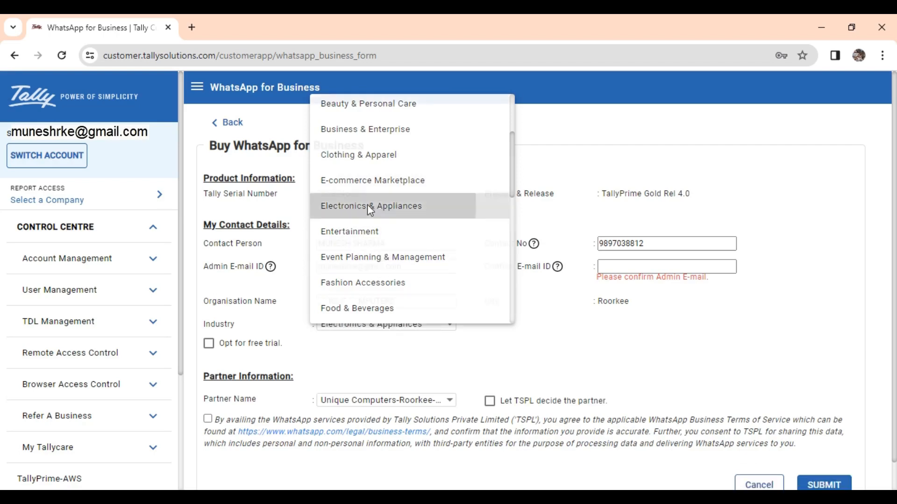
left_click(209, 344)
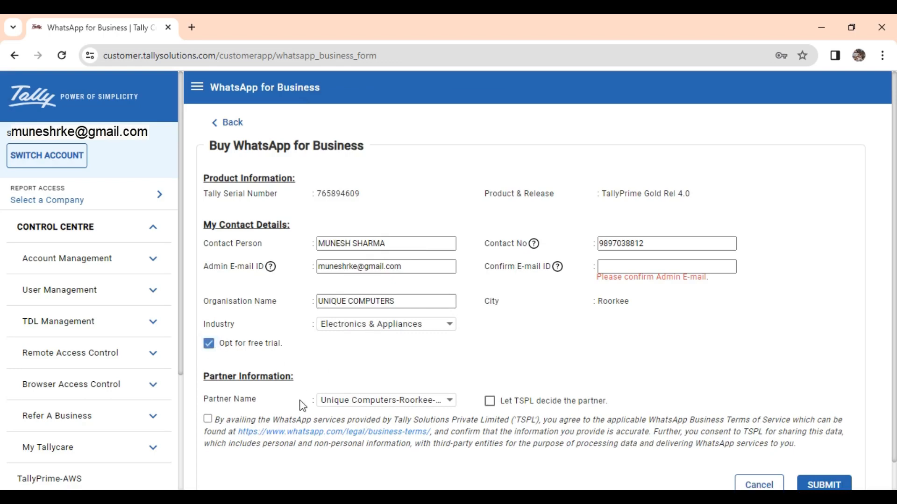
left_click(379, 407)
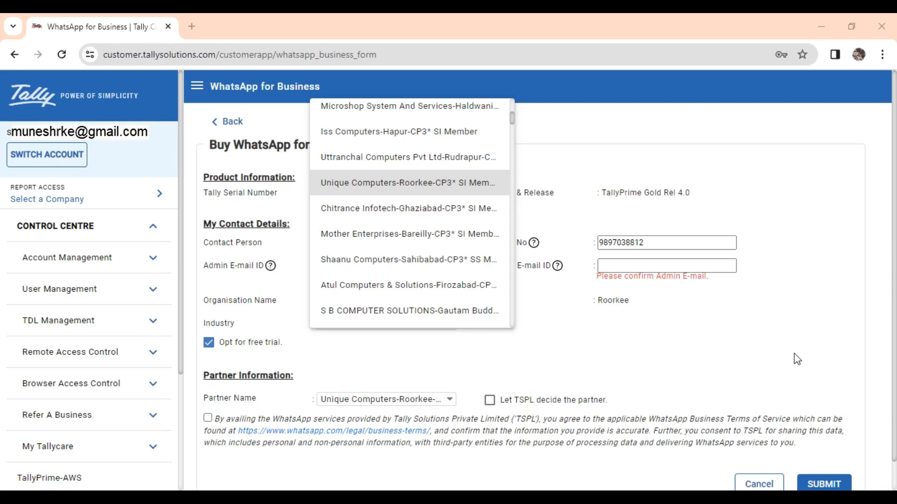
Step: Keep Unique Computers-Roorkee as partner, accept the WhatsApp terms and confirm the created lead
left_click(456, 186)
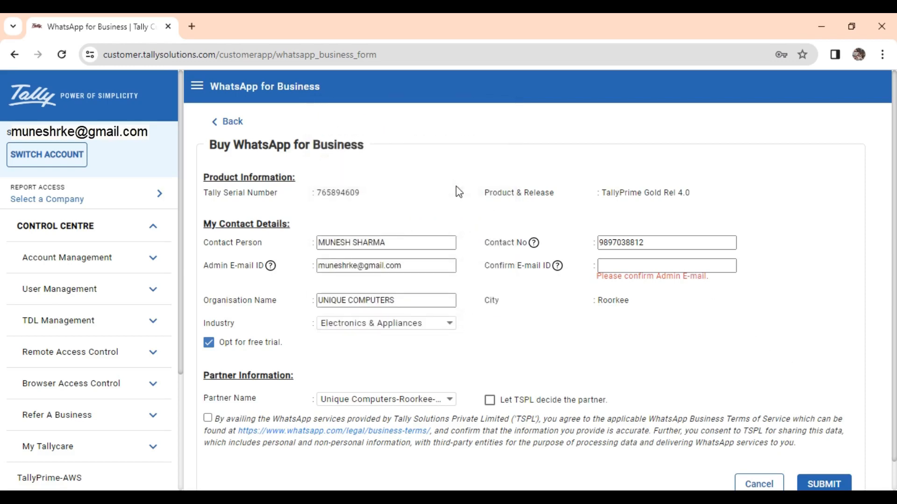
left_click(208, 418)
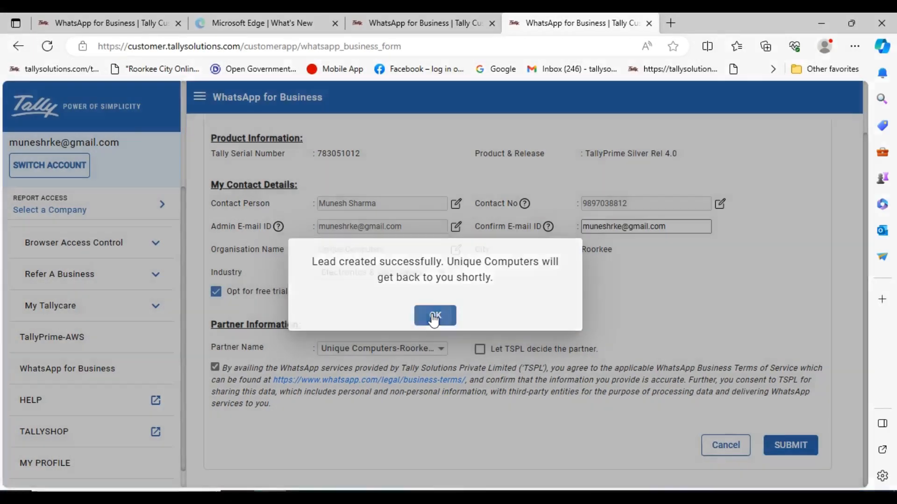
left_click(449, 317)
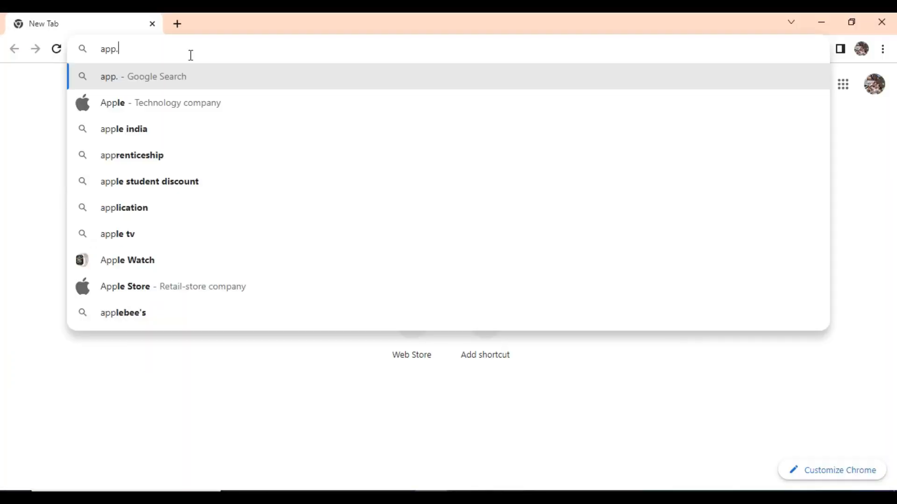
Step: Open app.interakt.ai and begin entering the login e-mail address
type(".in")
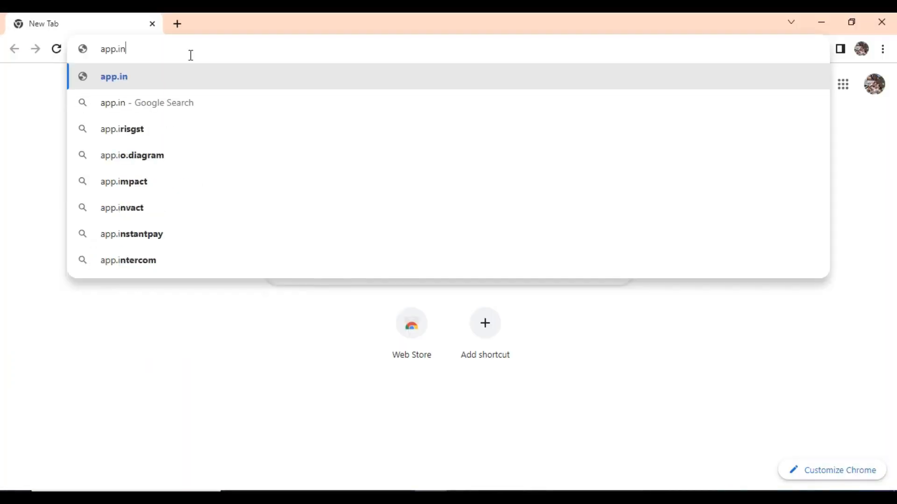
type("ter")
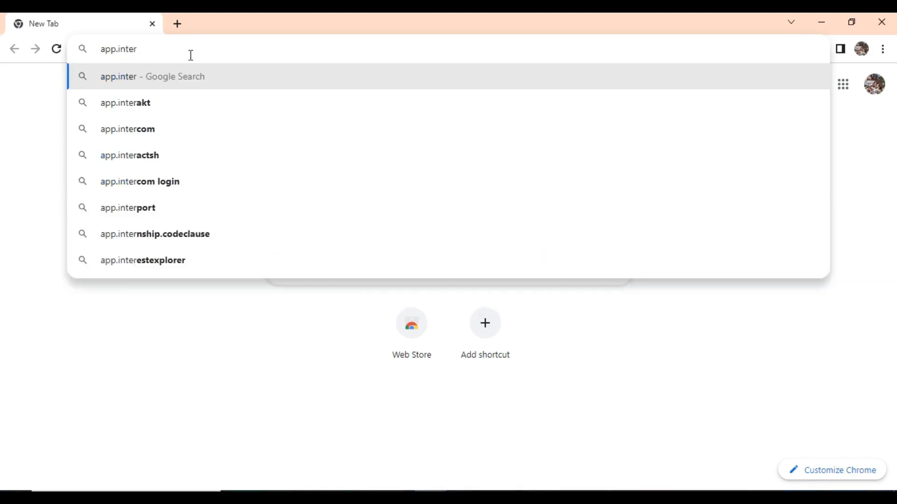
type("akt")
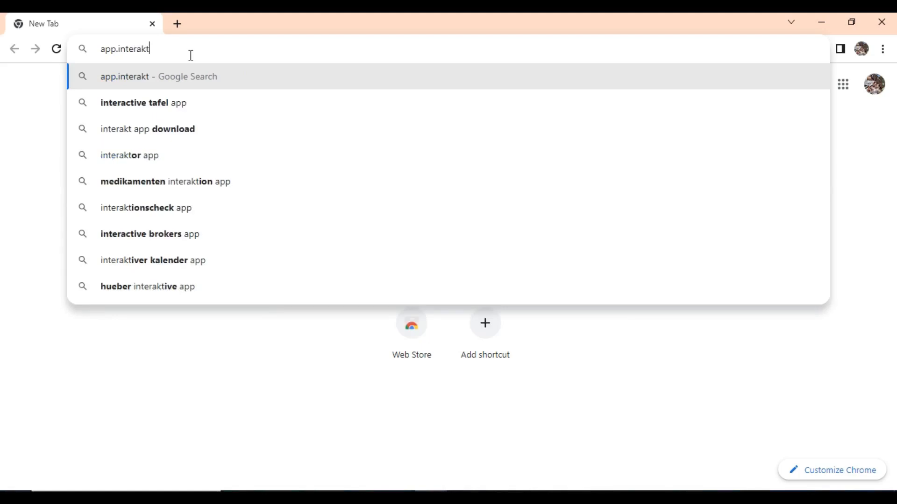
type(".ai")
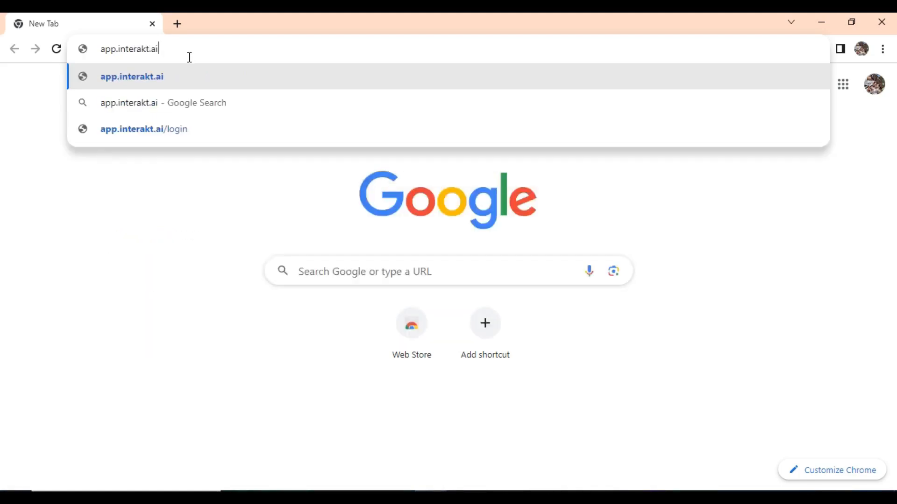
key("Return")
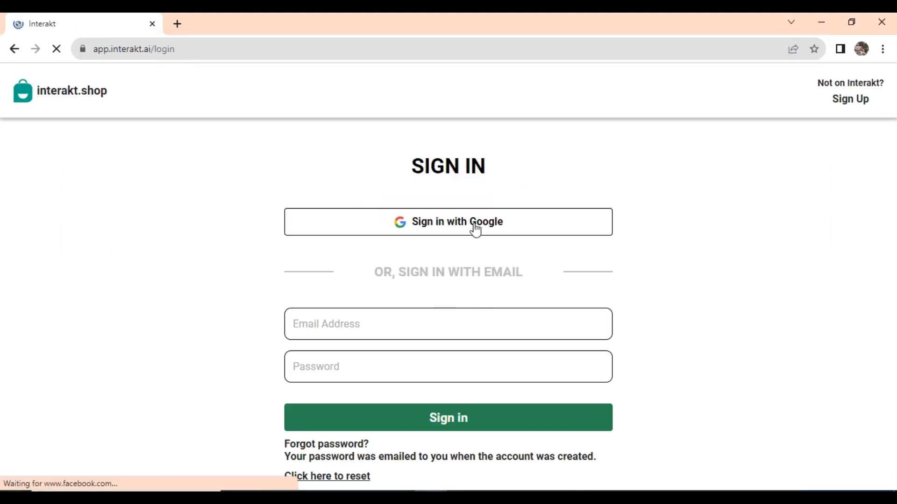
left_click(439, 317)
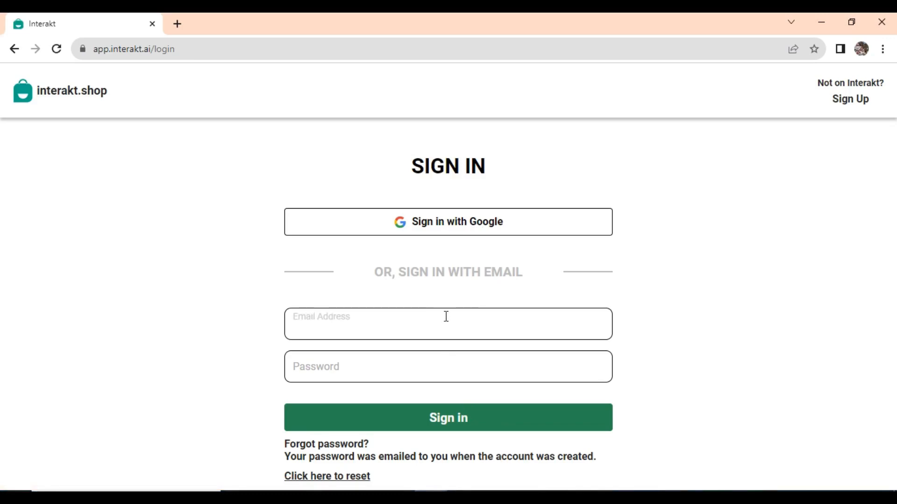
type("mu")
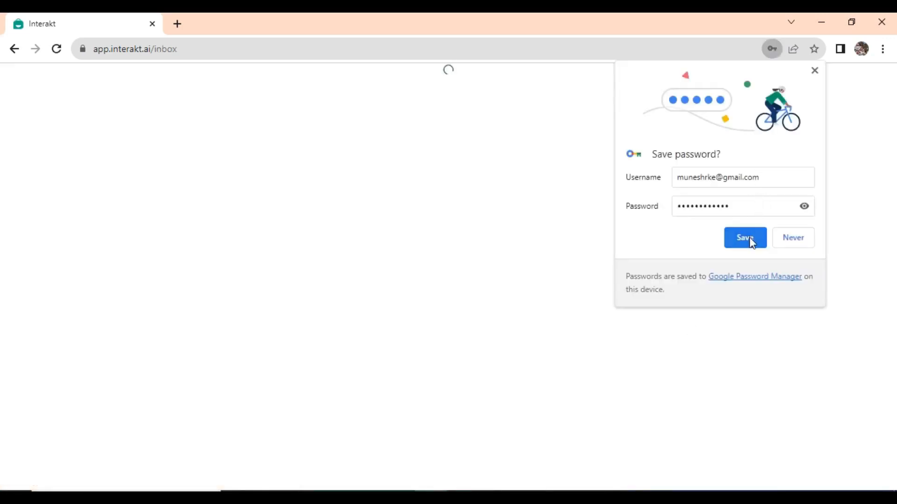
Step: Save the Interakt password to the Google account and expand Connect Your Business WhatsApp No
left_click(745, 237)
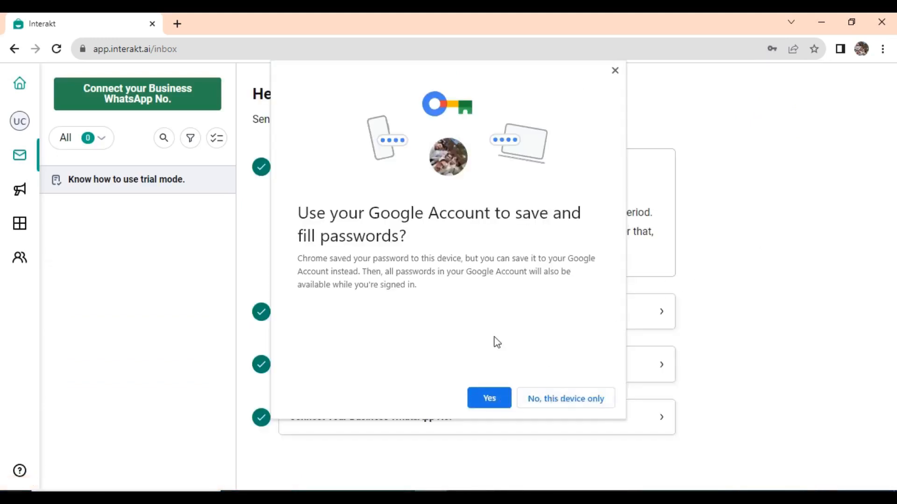
left_click(489, 399)
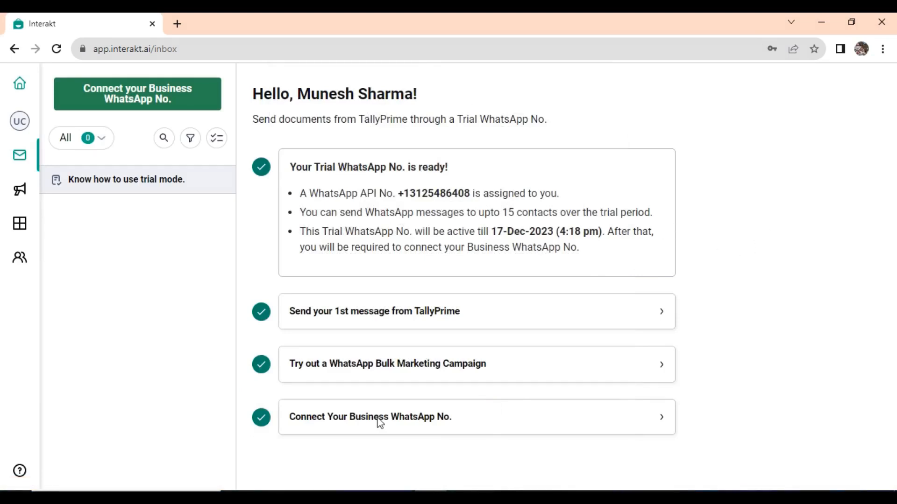
left_click(668, 422)
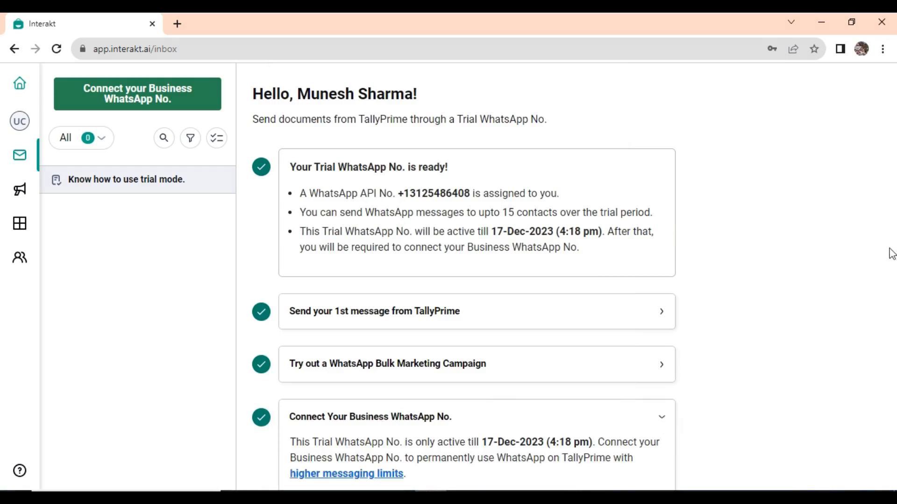
scroll(890, 253, "down", 3)
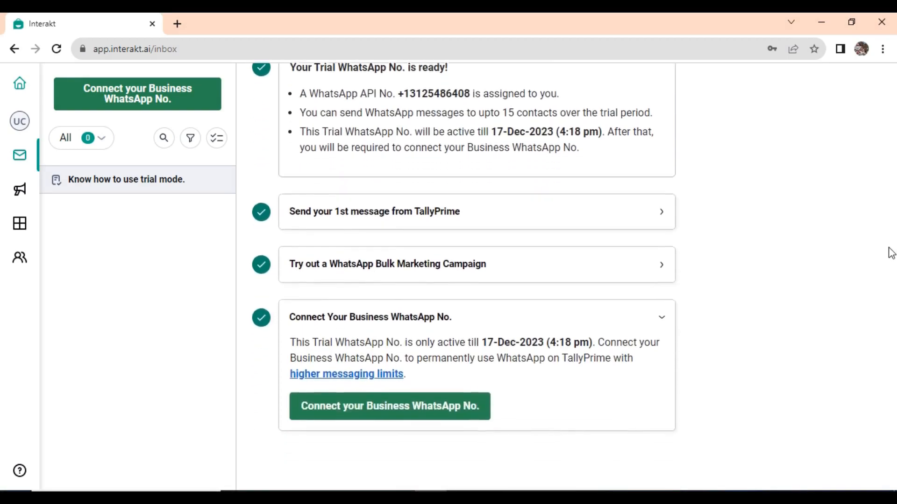
Step: Agree to Interakt's terms and start adding a contact number for the WhatsApp API account
left_click(400, 404)
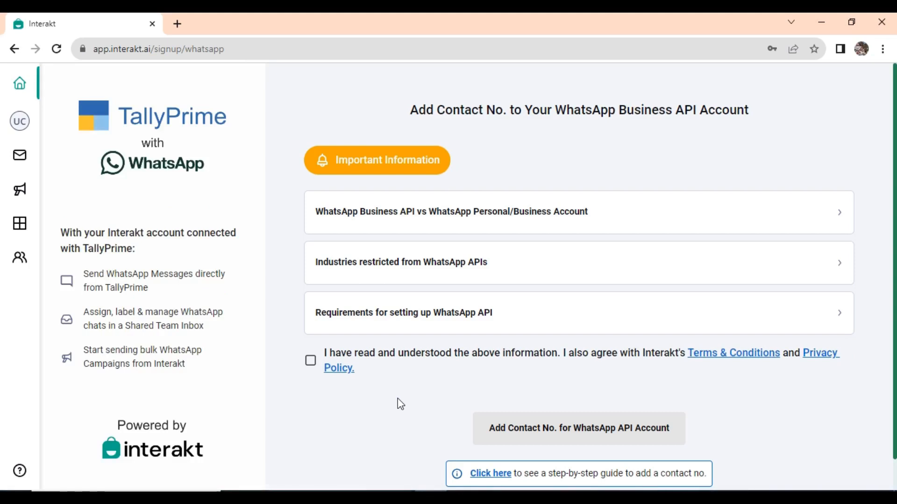
left_click(309, 362)
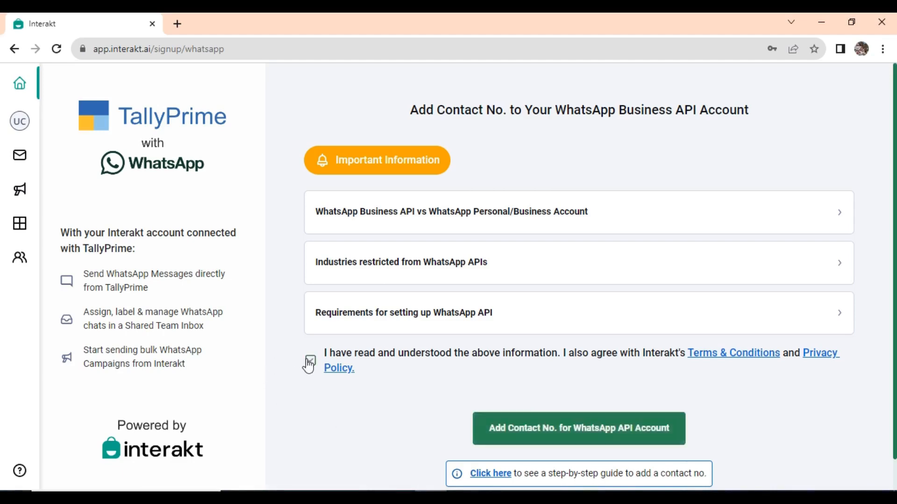
left_click(602, 428)
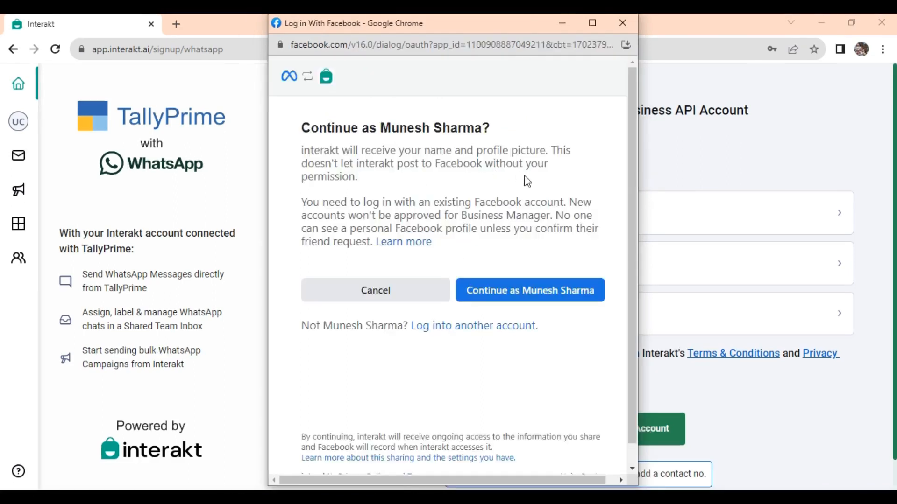
Step: Continue as the signed-in Facebook account and get past the Haptik permissions screen
left_click(532, 293)
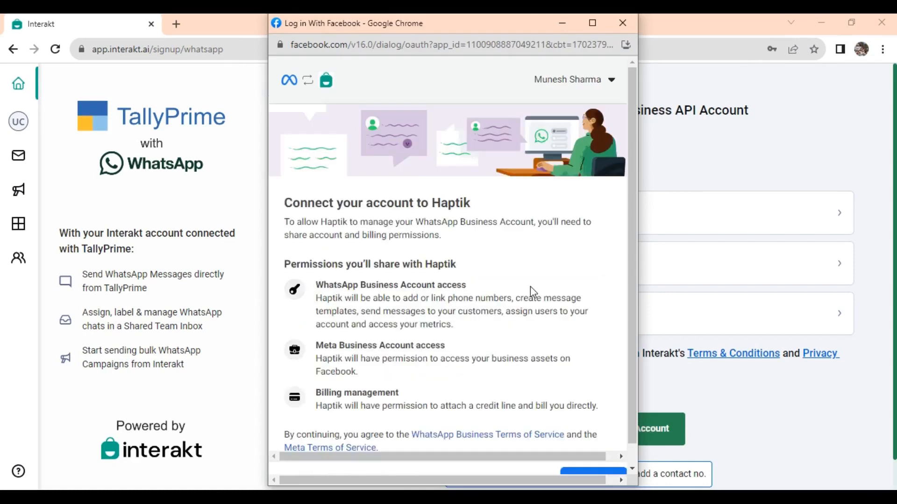
scroll(633, 154, "down", 1)
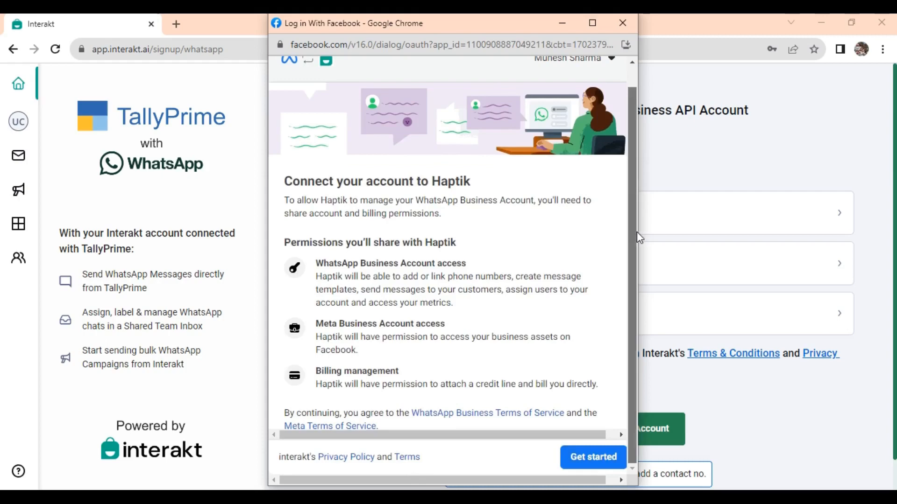
left_click_drag(633, 232, 634, 152)
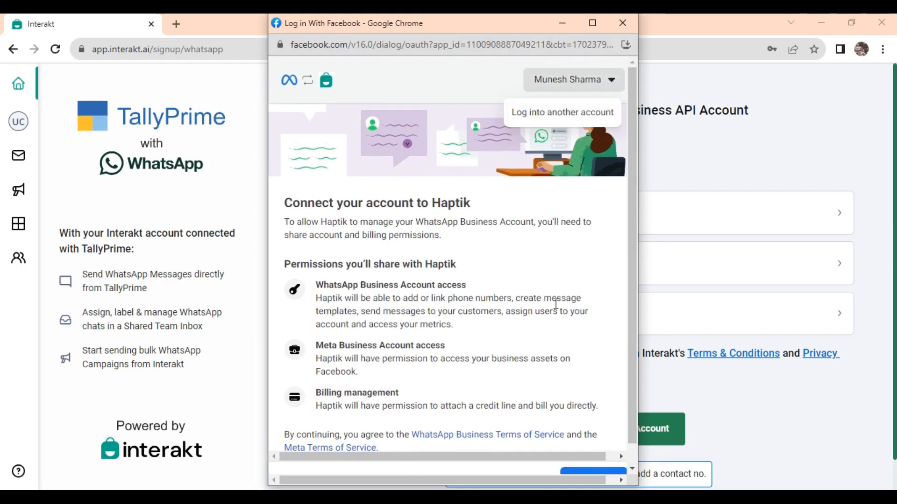
scroll(556, 310, "down", 1)
scroll(631, 429, "down", 1)
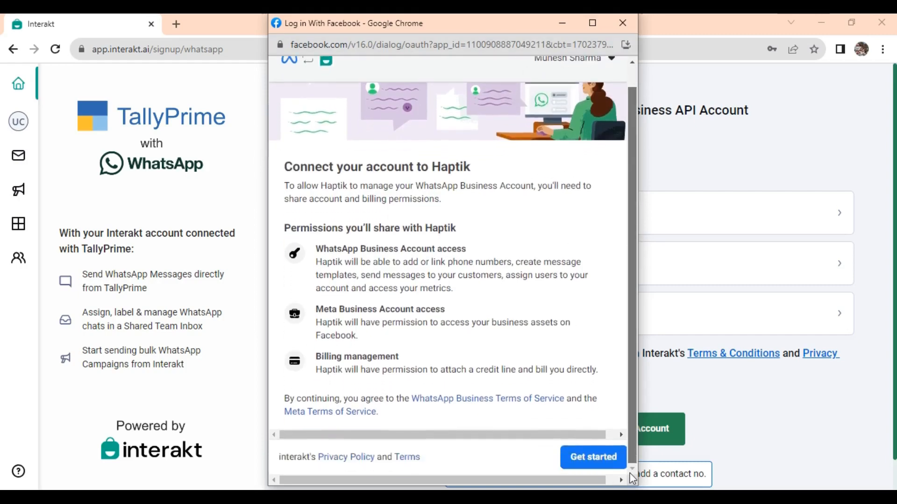
left_click(593, 456)
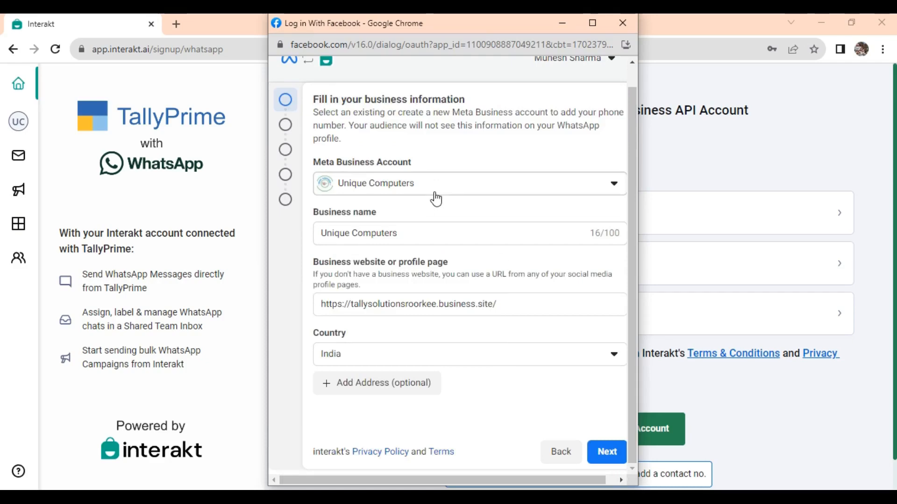
left_click(524, 307)
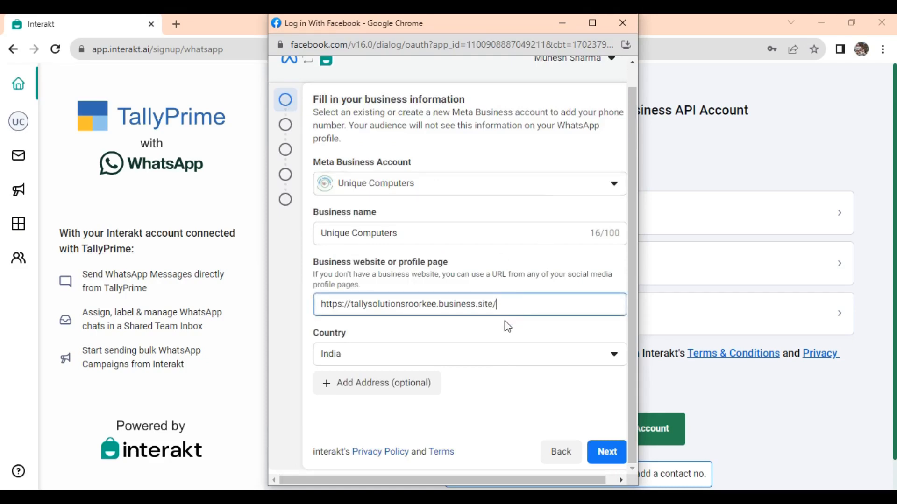
key("BackSpace")
key("BackSpace")
key("BackSpace")
key("BackSpace")
key("BackSpace")
key("BackSpace")
key("BackSpace")
key("BackSpace")
key("BackSpace")
key("BackSpace")
key("BackSpace")
key("BackSpace")
key("BackSpace")
key("BackSpace")
key("BackSpace")
key("BackSpace")
key("BackSpace")
key("BackSpace")
key("BackSpace")
key("BackSpace")
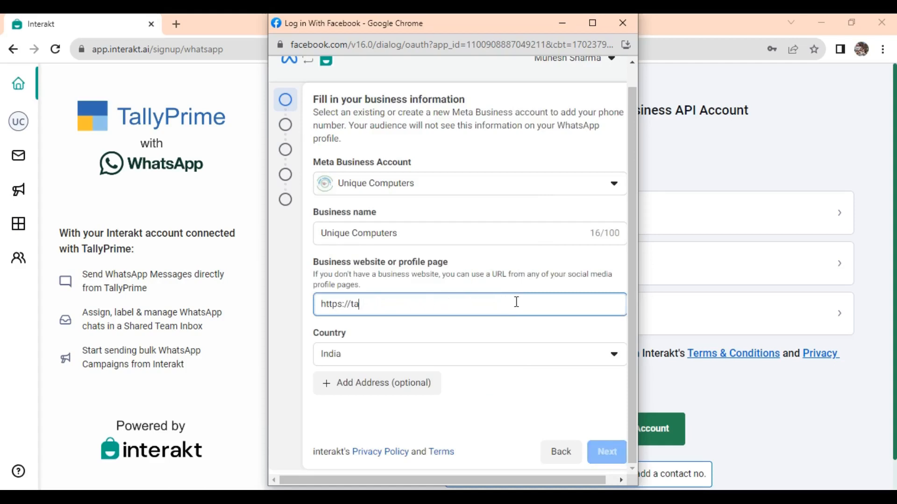
key("BackSpace")
key("BackSpace")
type("har")
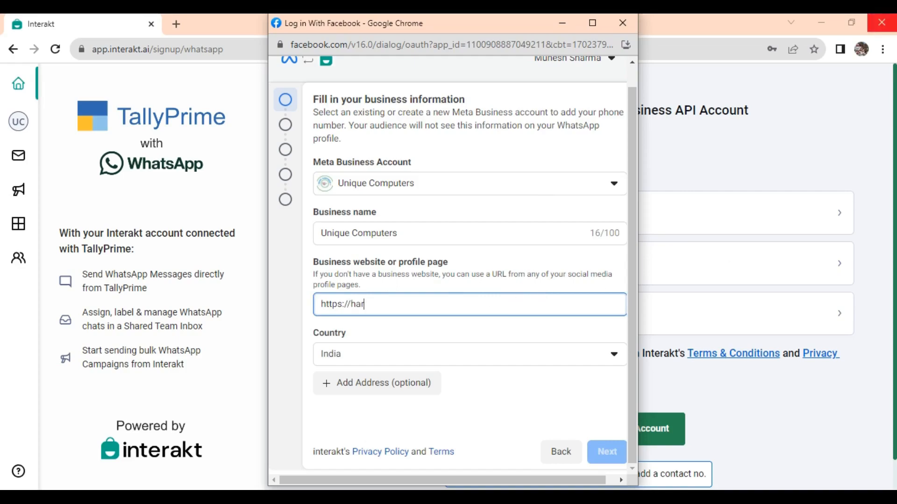
left_click(822, 15)
type("/")
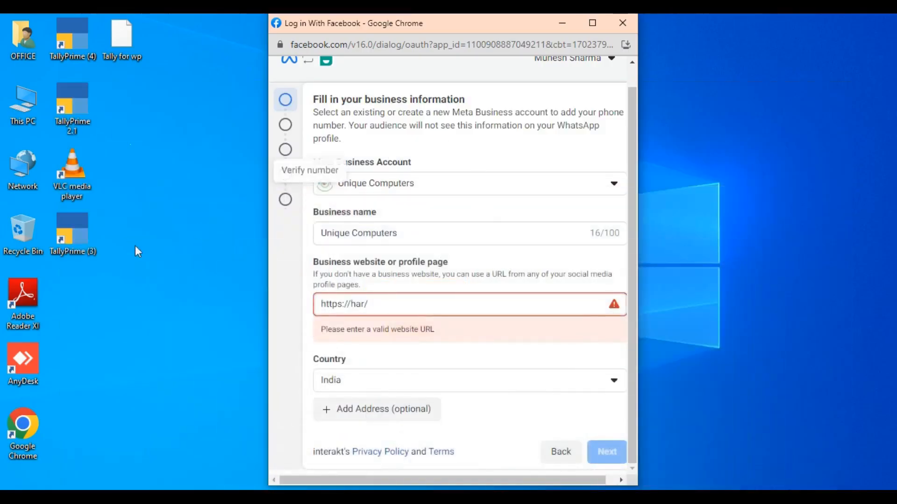
Step: Load hardwaresoftware.in in Chrome's UNIQUE profile and select its full address
left_click(292, 498)
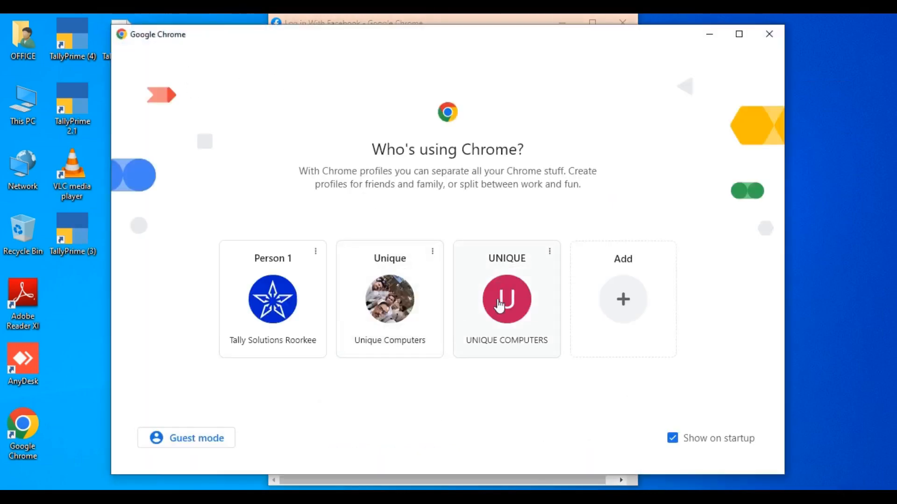
left_click(467, 271)
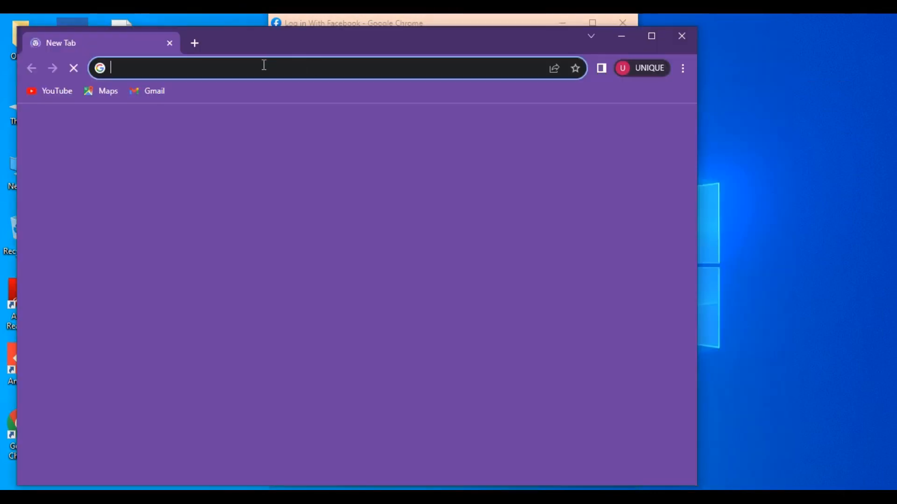
left_click(263, 64)
type("hardwa")
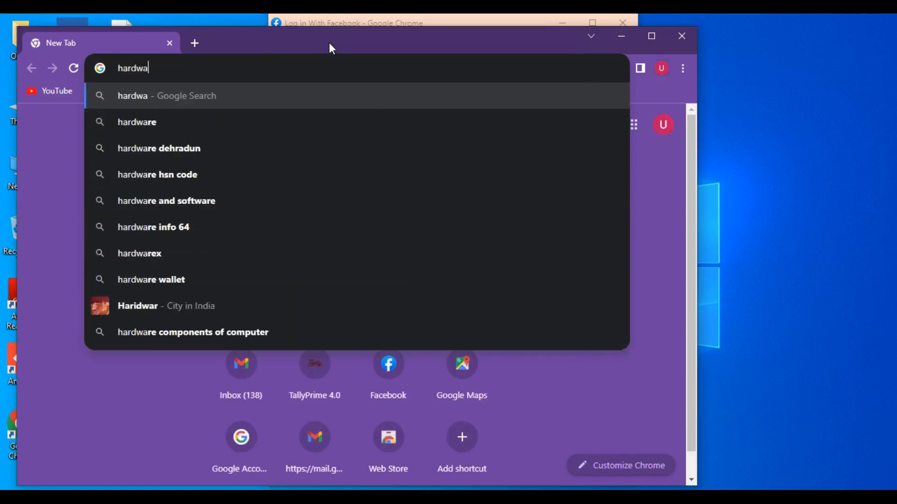
type("r")
type("e")
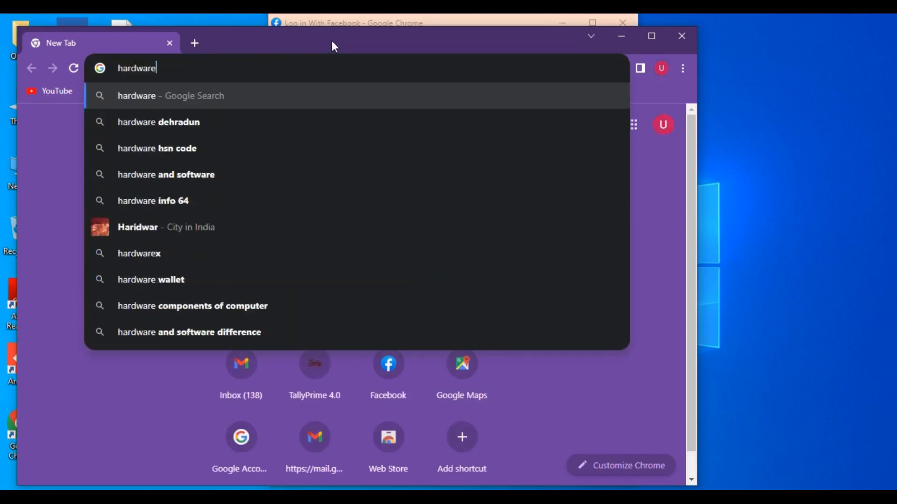
type("software")
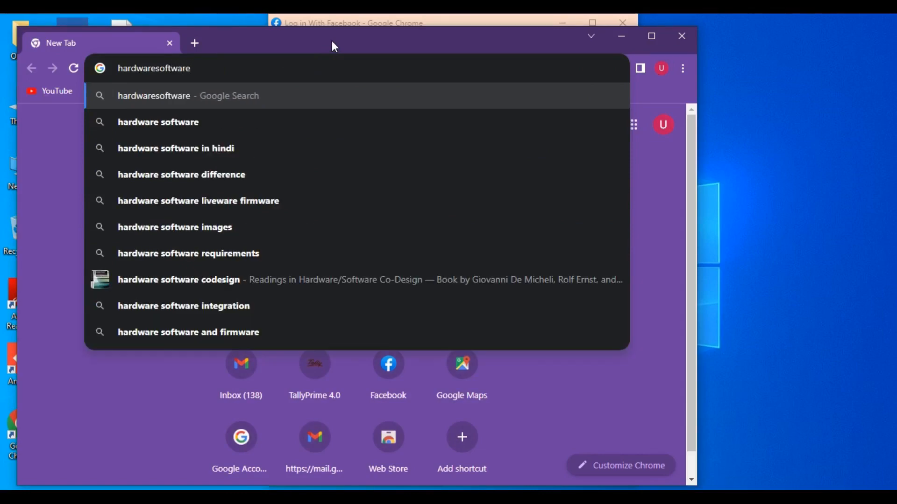
type(".in")
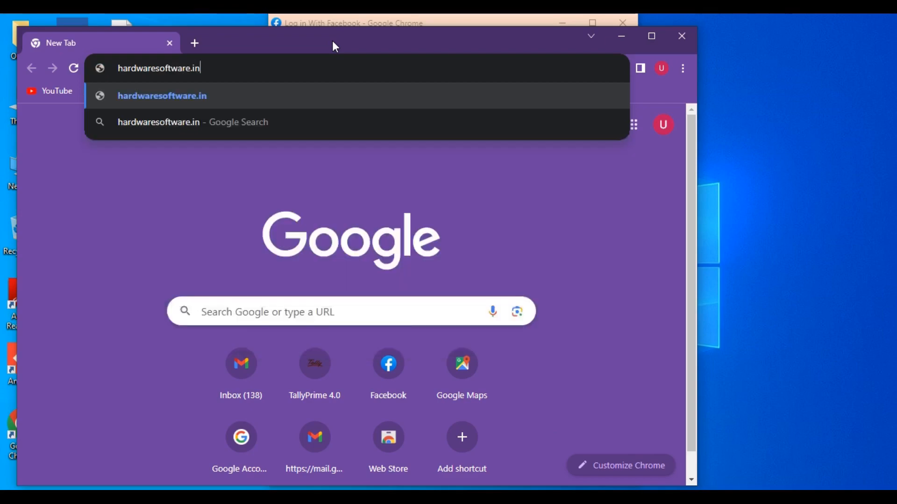
key("Return")
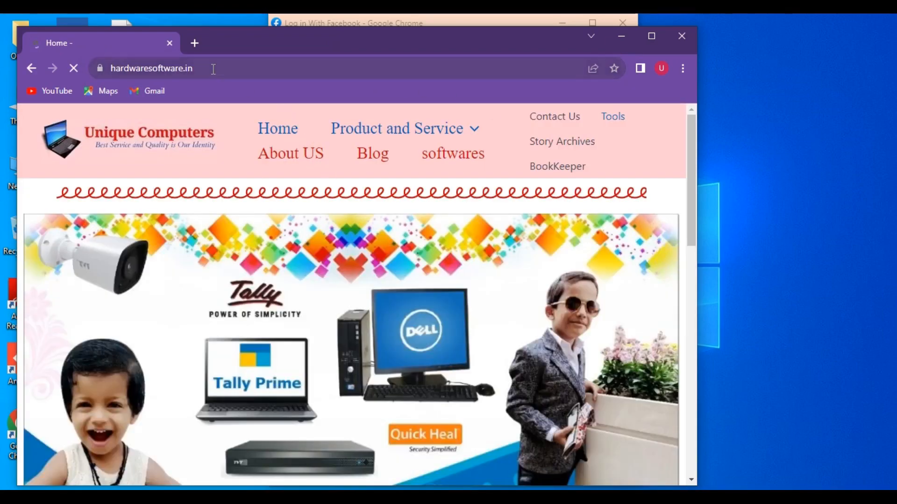
left_click(213, 69)
key("ctrl+c")
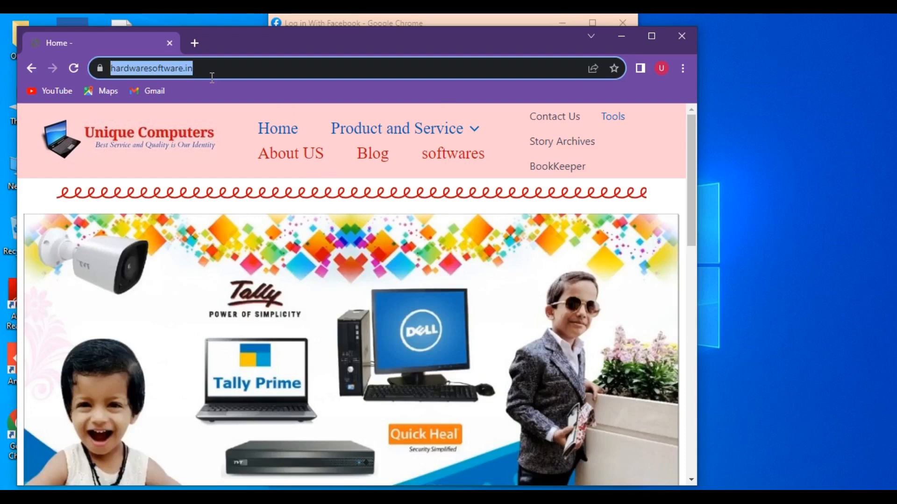
left_click(621, 37)
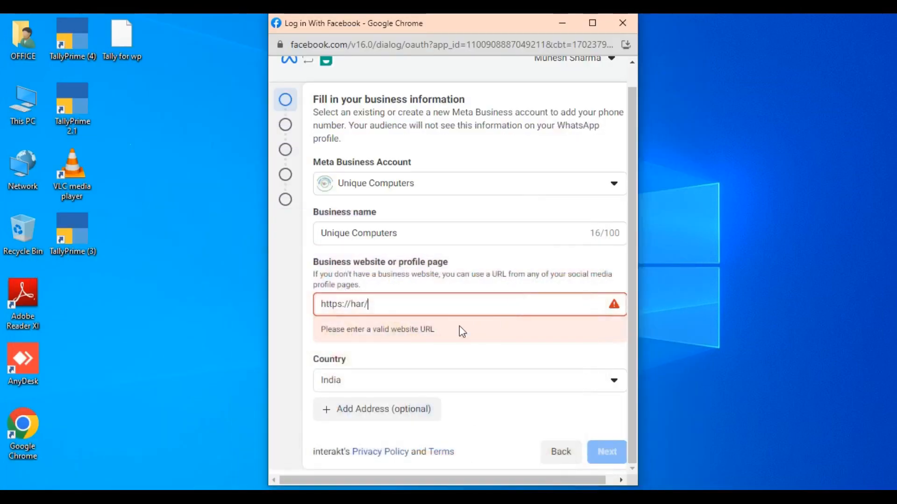
left_click_drag(406, 304, 234, 310)
key("ctrl+v")
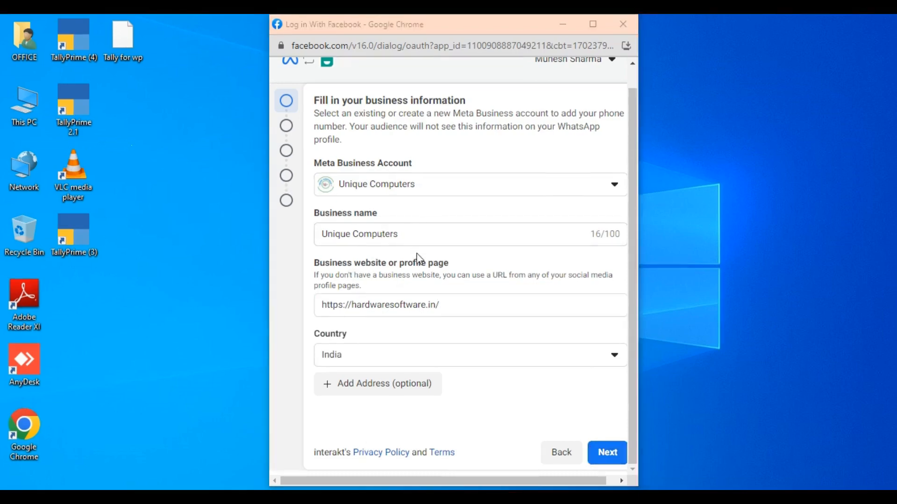
left_click(394, 390)
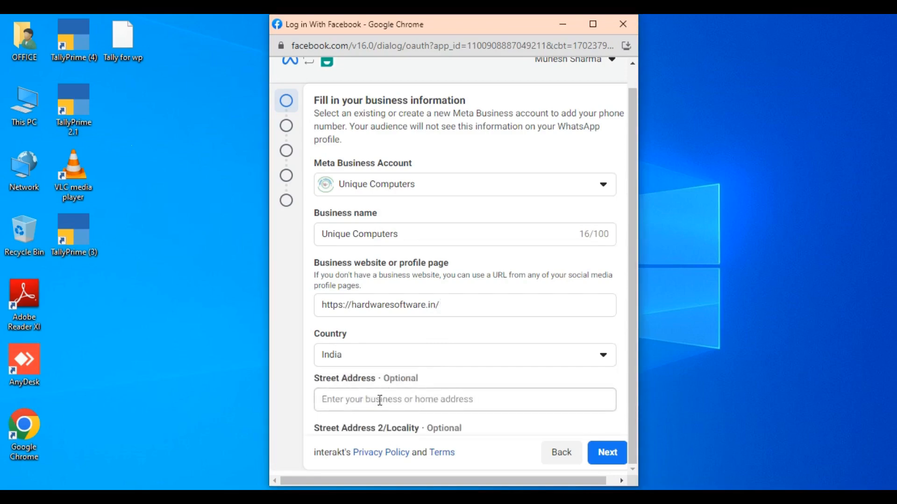
left_click(379, 399)
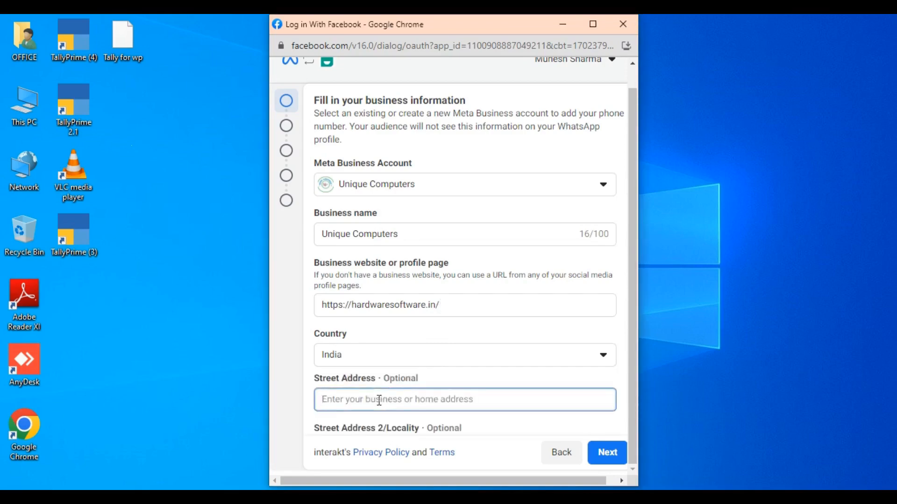
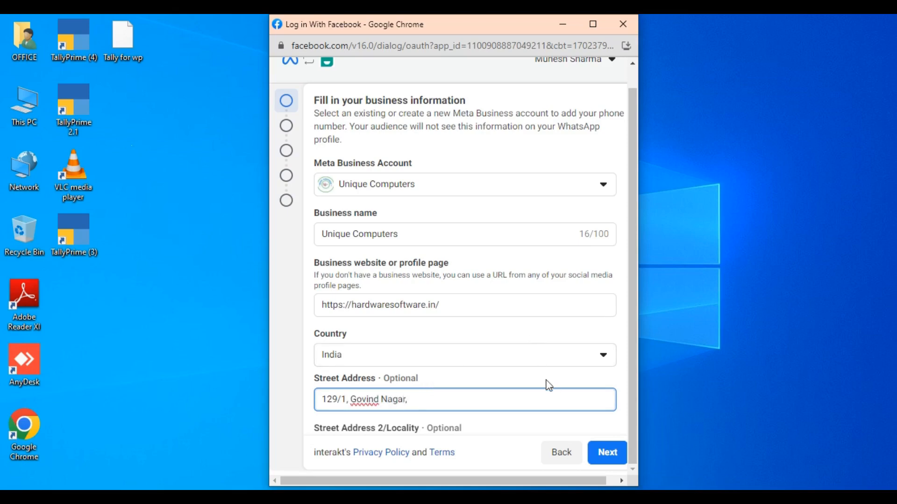
scroll(545, 384, "down", 4)
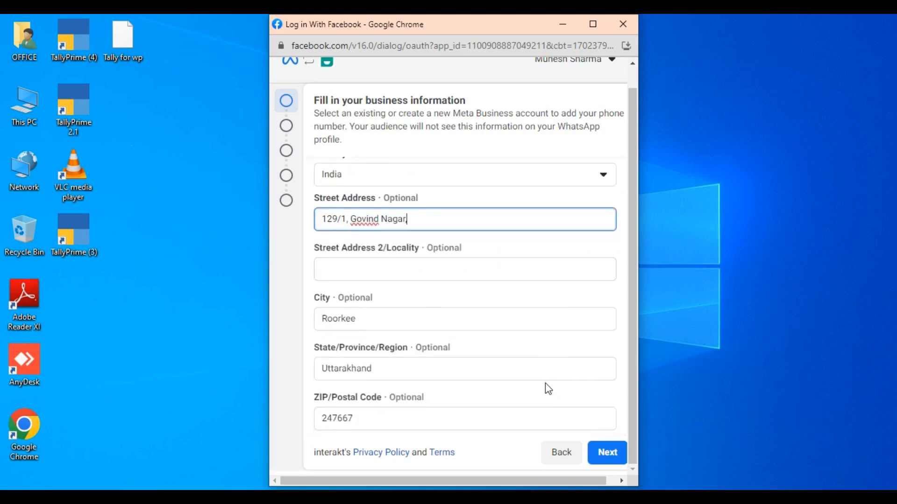
left_click(373, 270)
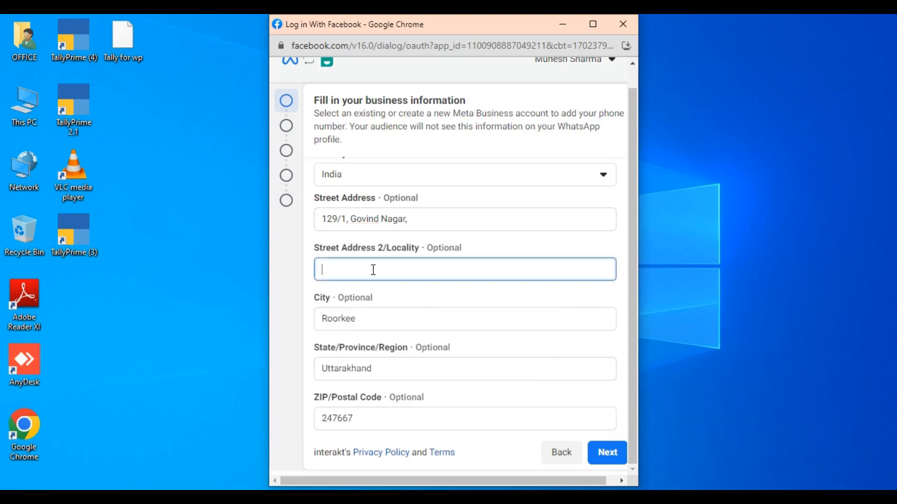
left_click(609, 453)
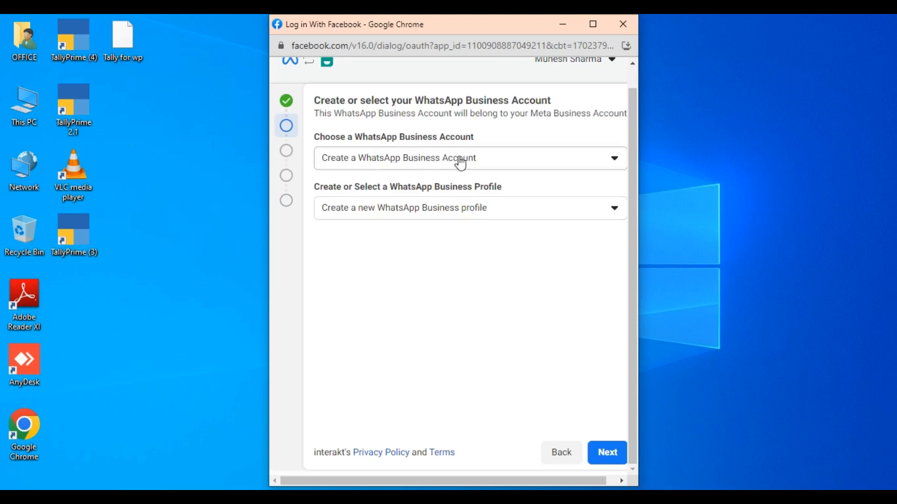
Step: Create a new WhatsApp Business Account named UNIQUE COMPUTERS in the Professional Services category
left_click(607, 453)
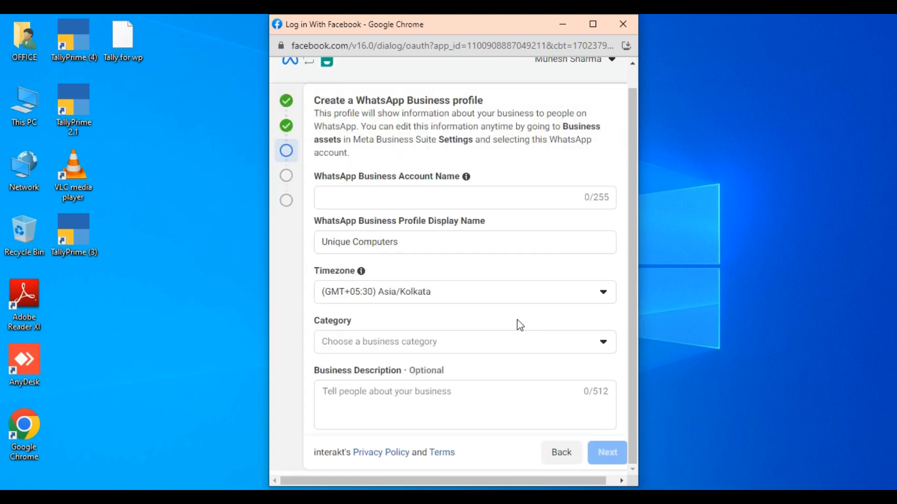
left_click(389, 193)
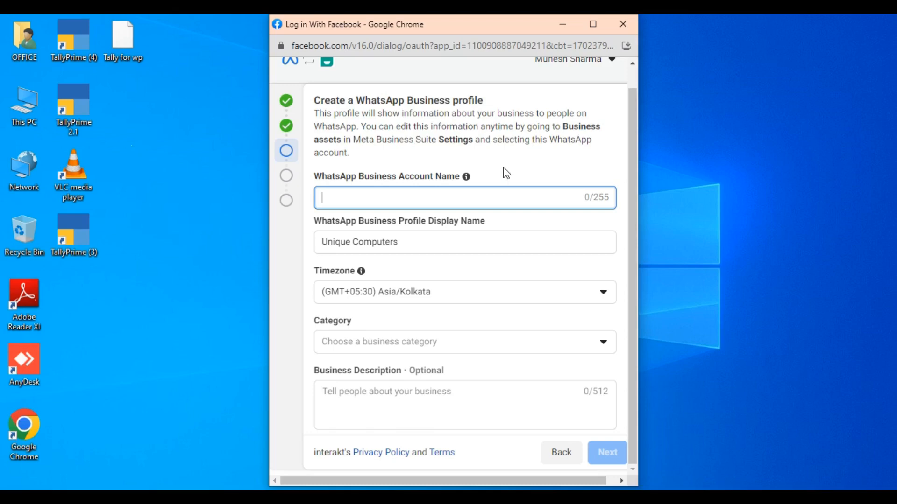
type("UNIQUE COMP")
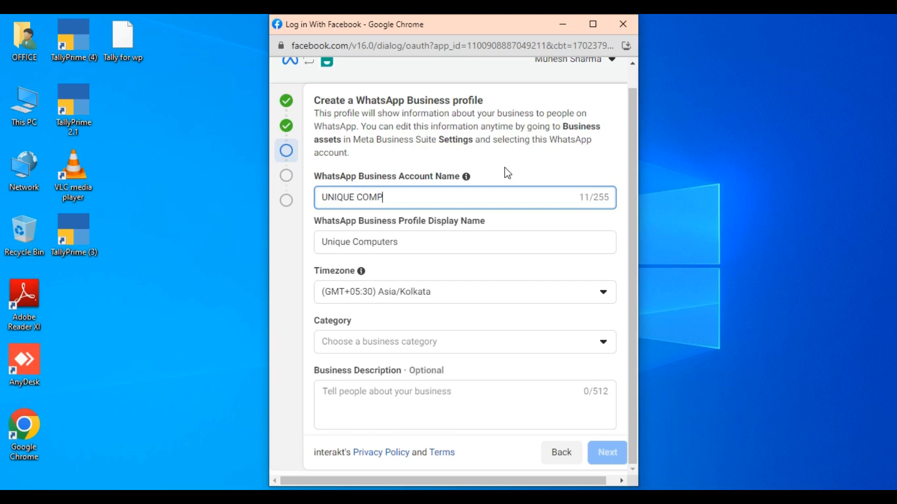
type("UTERS")
left_click(366, 348)
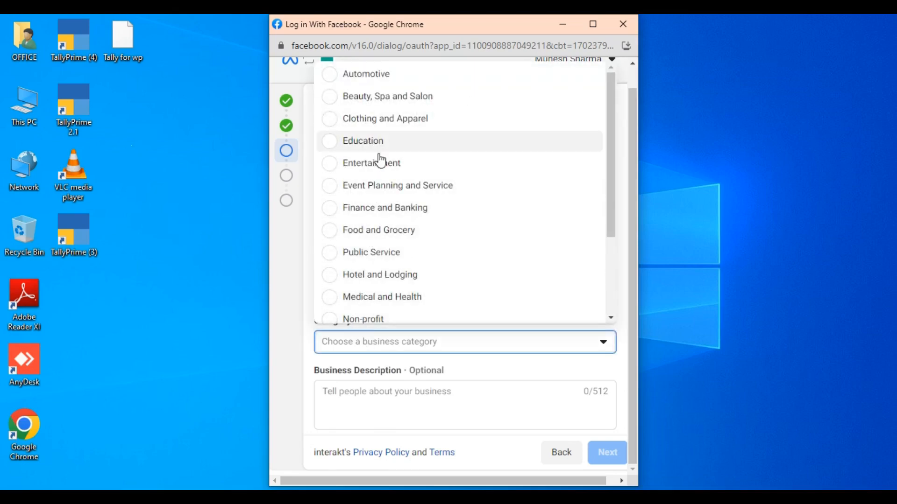
scroll(374, 173, "down", 3)
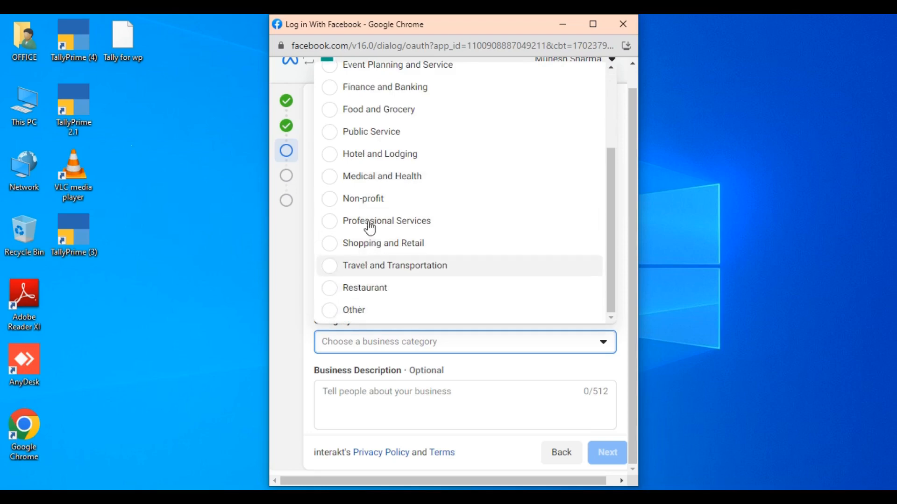
left_click(368, 226)
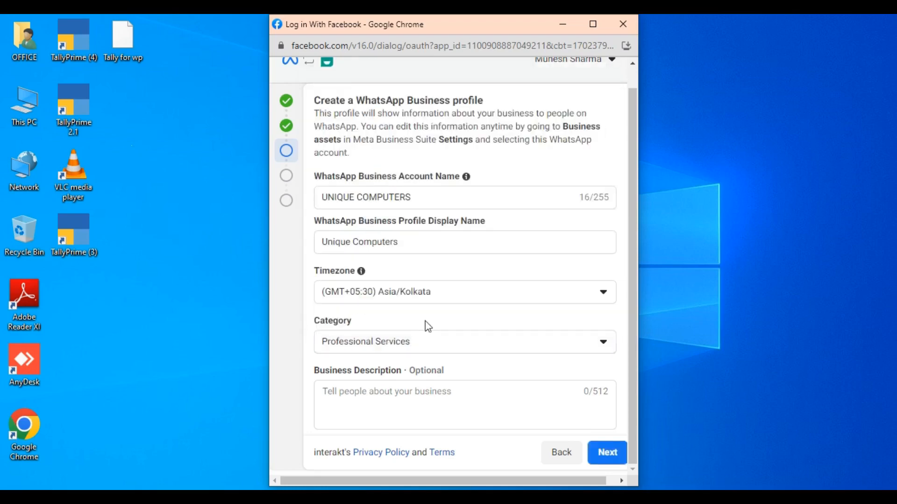
scroll(402, 358, "down", 1)
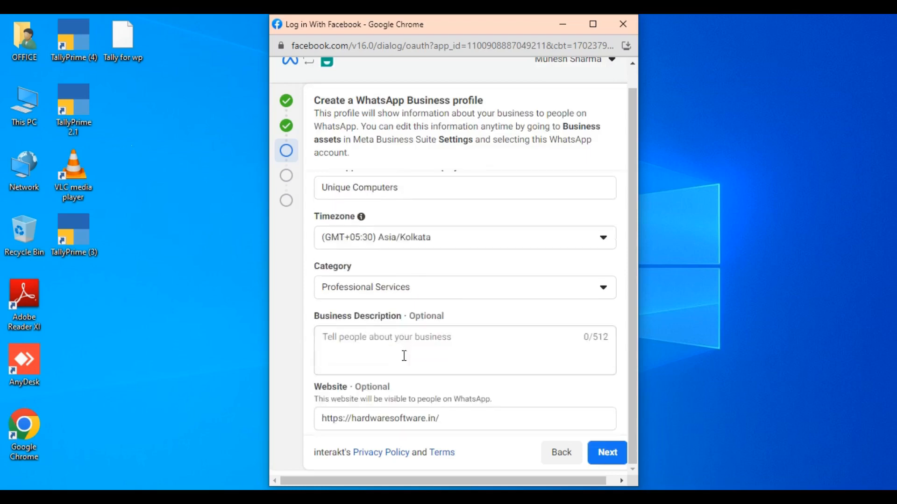
Step: Write a description covering Tally sales, CCTV, networking and computer accessories, then submit the profile
left_click(339, 342)
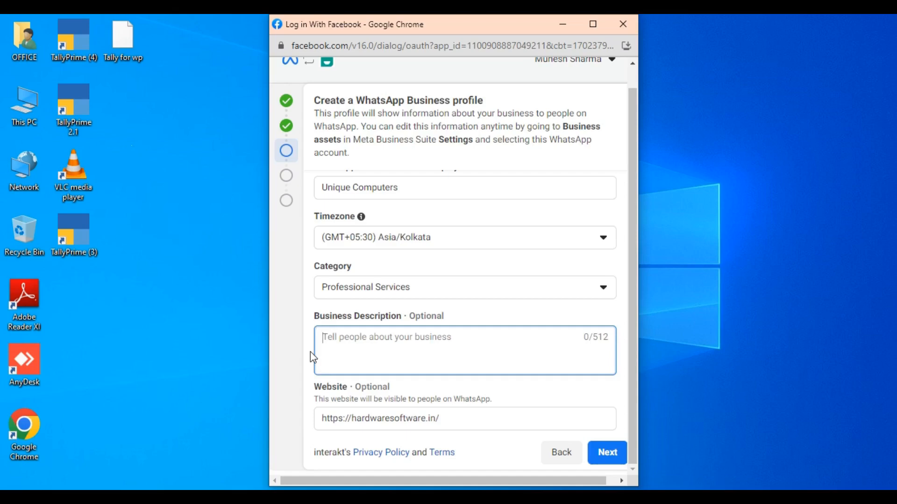
type("wE")
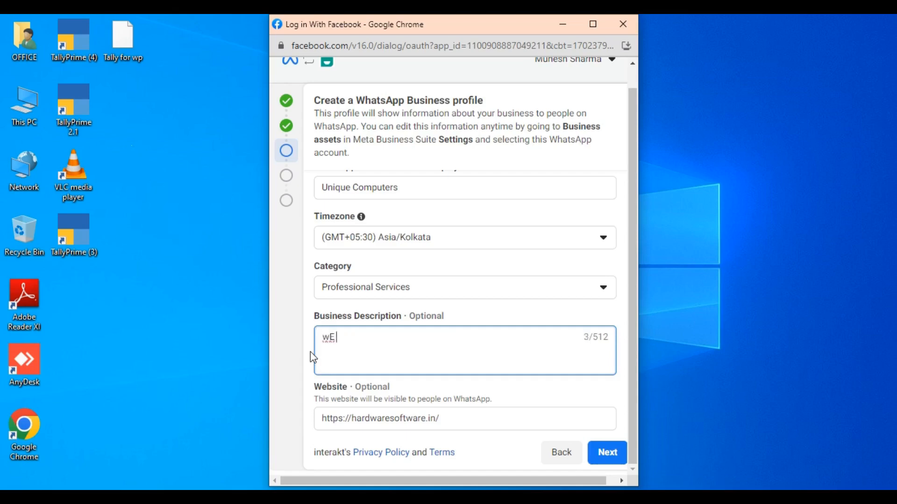
key("BackSpace")
key("BackSpace")
key("BackSpace")
type("We Sales and Support for Tally Accounting Software, We")
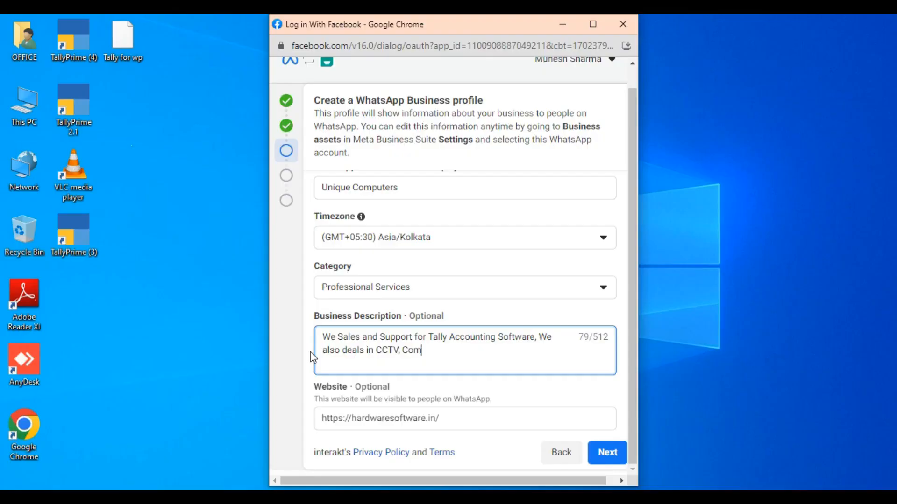
type("puters Networki")
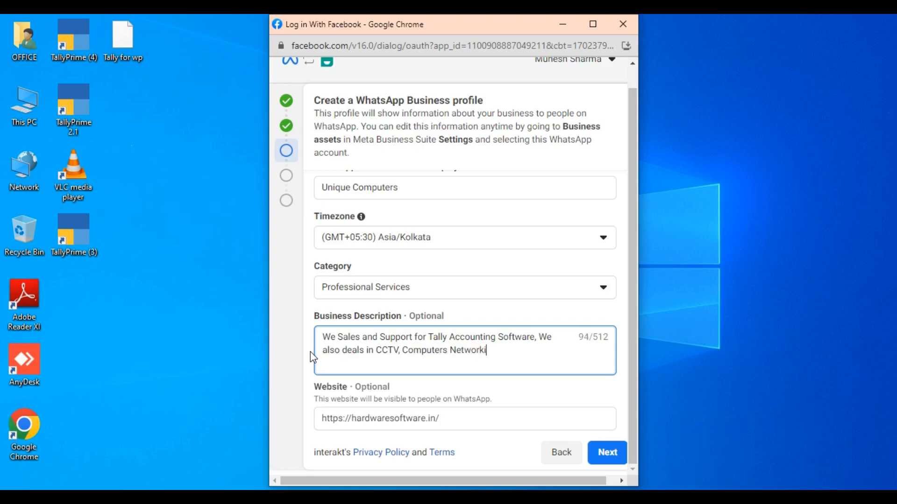
type("ng and Computer")
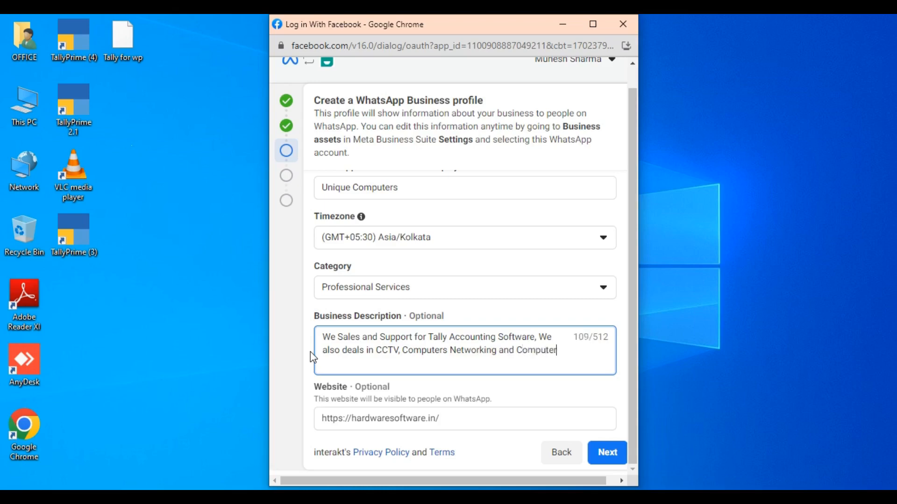
type(" Accessories")
key("ctrl+a")
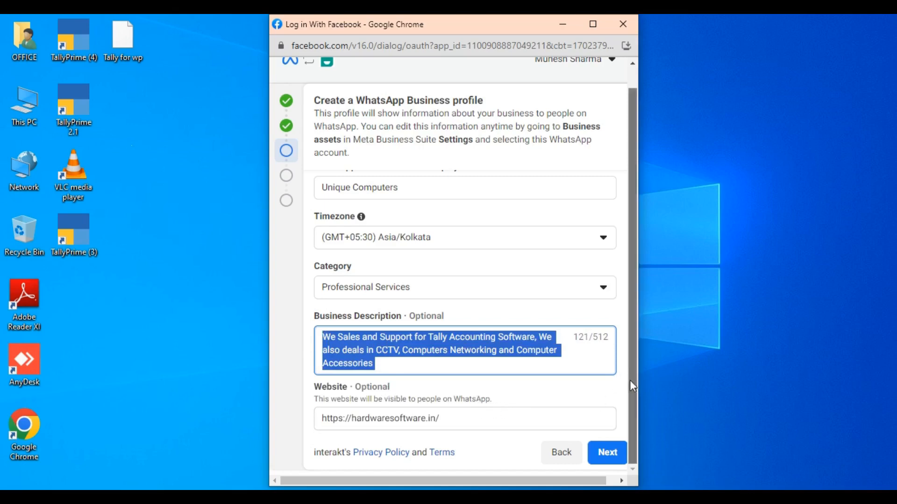
left_click(600, 449)
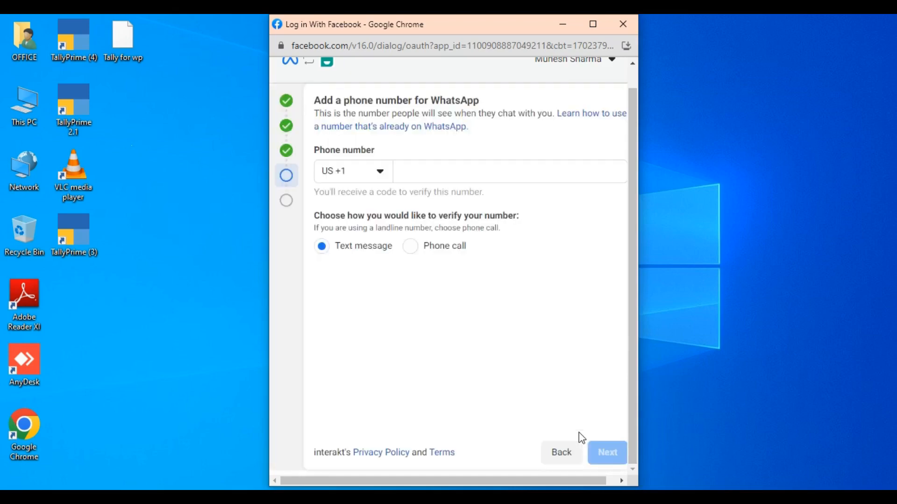
Step: Enter the business phone number with the India +91 country code
left_click(381, 177)
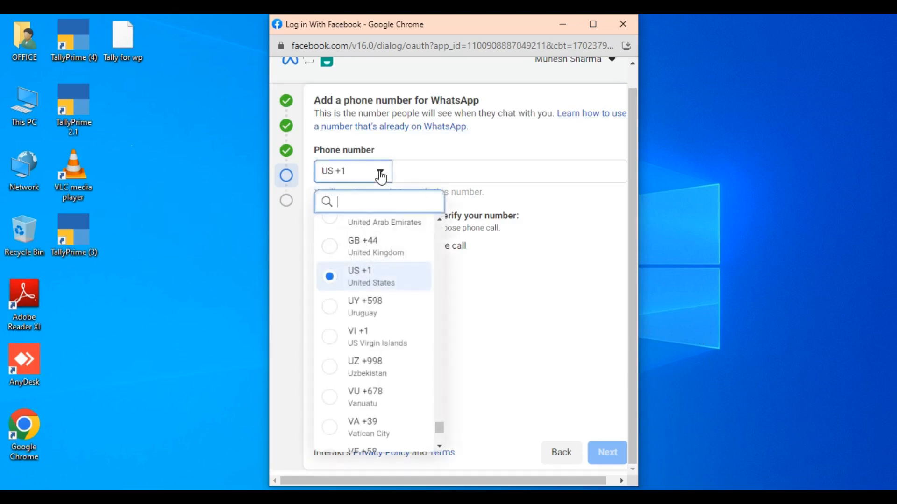
type("in")
left_click(373, 227)
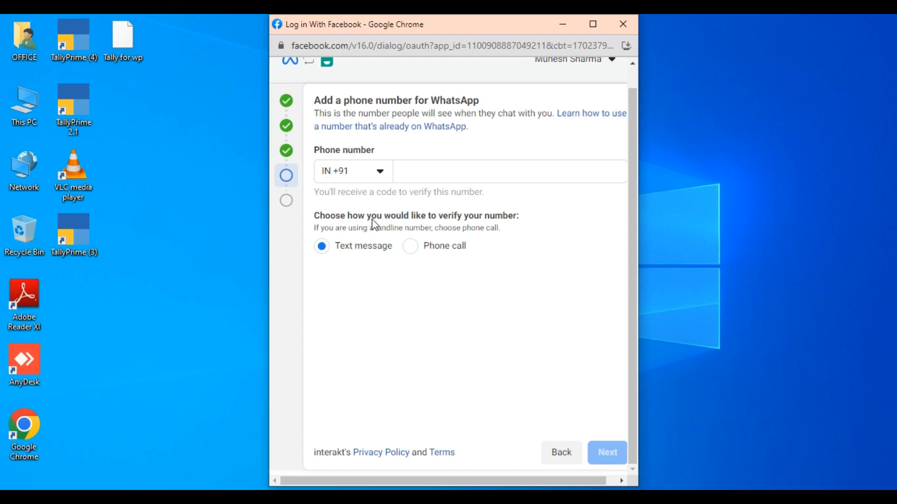
left_click(427, 177)
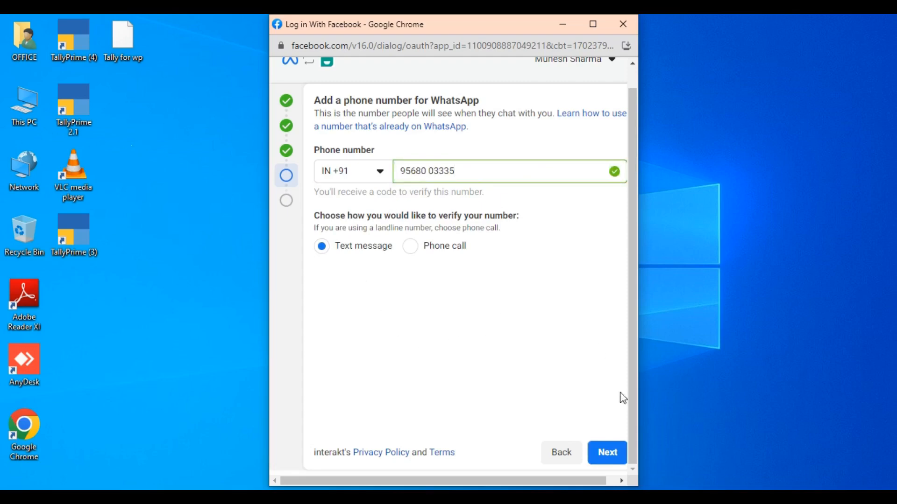
Step: Verify the number with the 6-digit code, finish setup, and return to TallyPrime's WhatsApp prompt
left_click(607, 453)
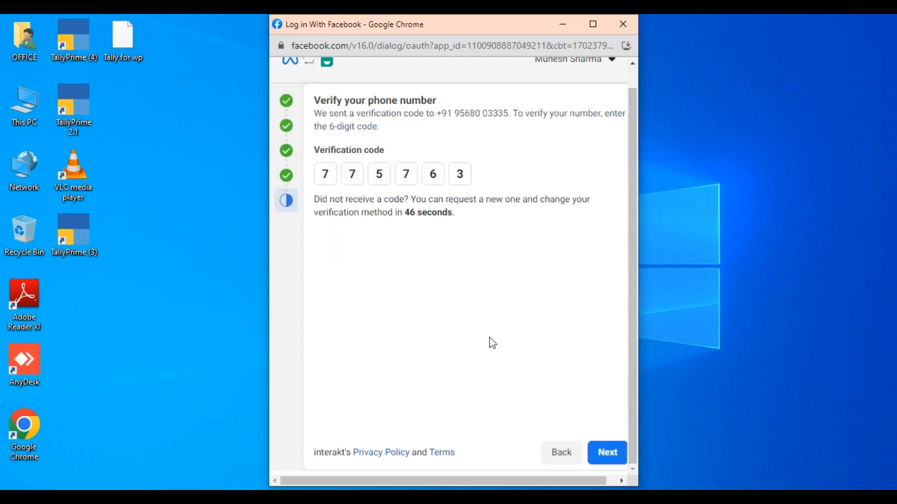
left_click(604, 462)
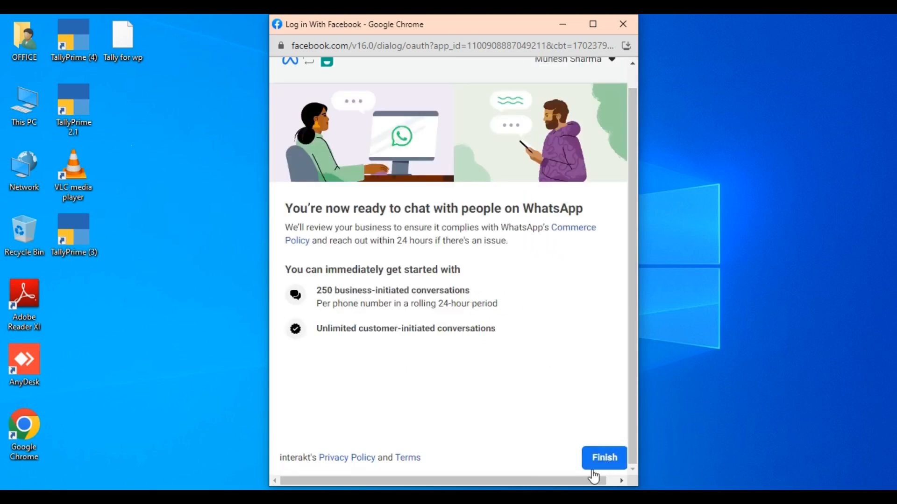
left_click(603, 458)
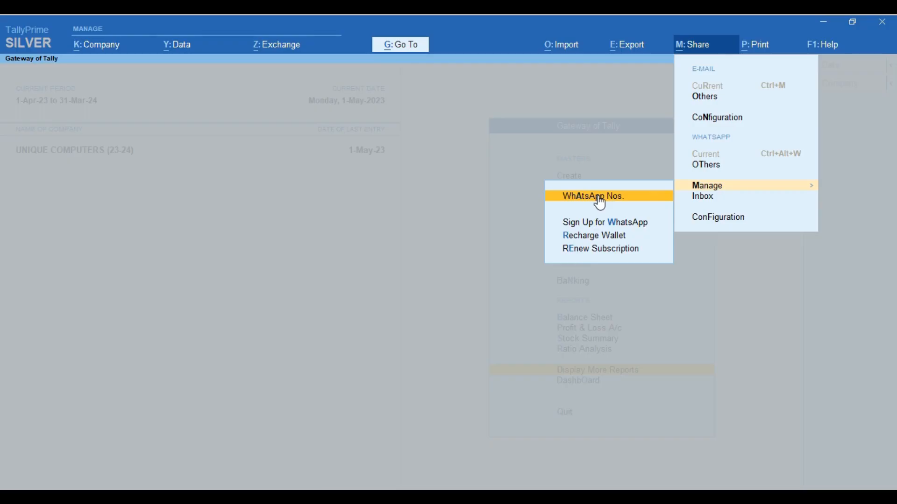
left_click(596, 197)
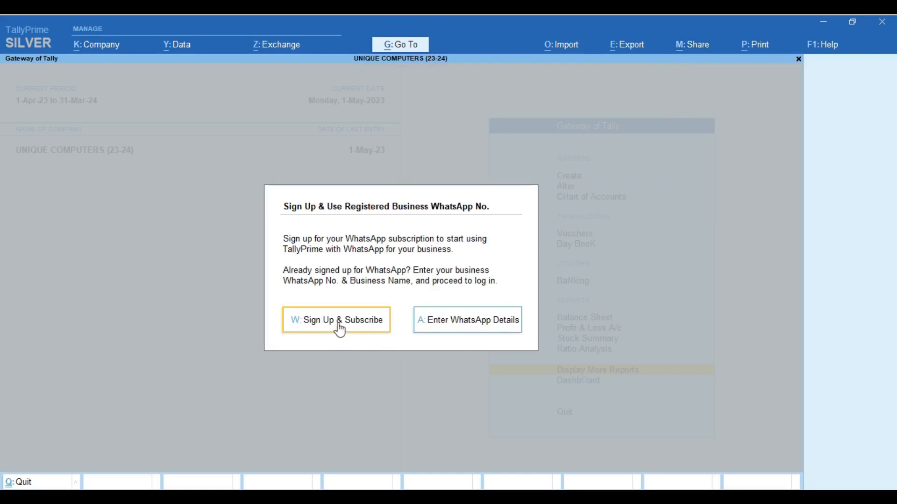
Step: Enter the registered WhatsApp number with business name UNIQUE COMPUTERS, accept, and choose to log in now
left_click(471, 327)
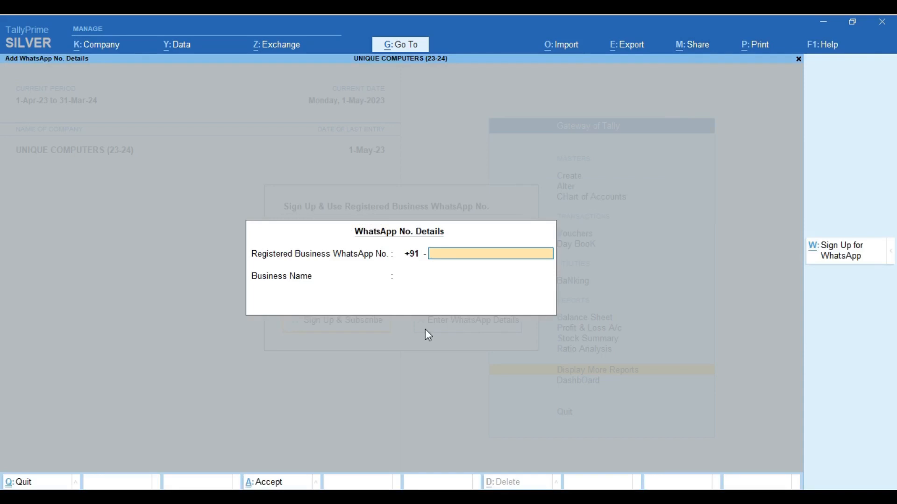
key("Return")
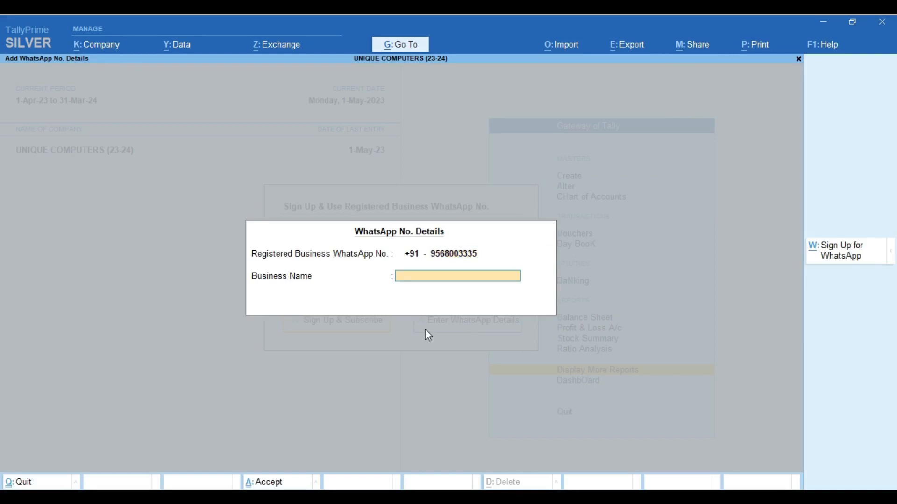
type("UNIQUE COMPUTER")
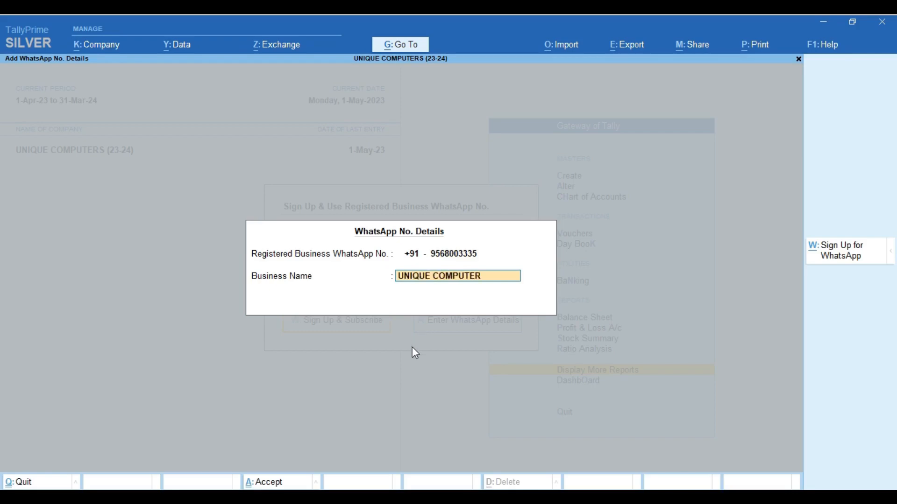
type("S")
key("Return")
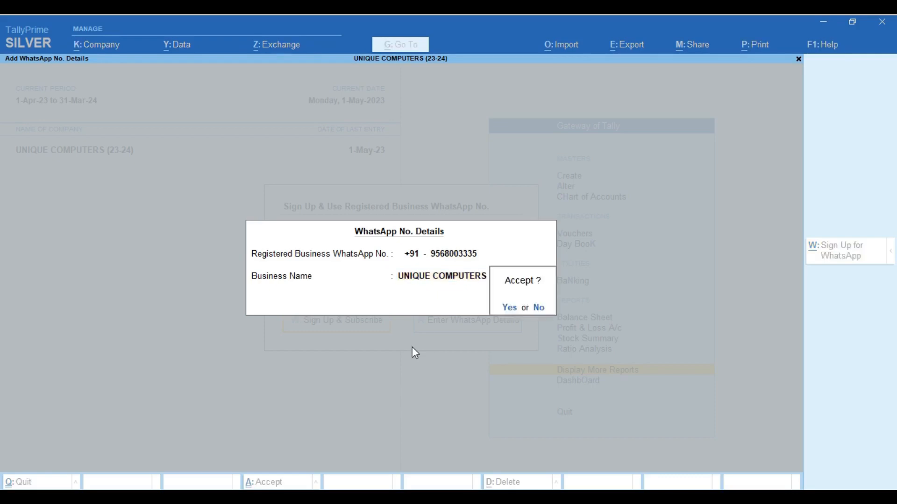
key("Return")
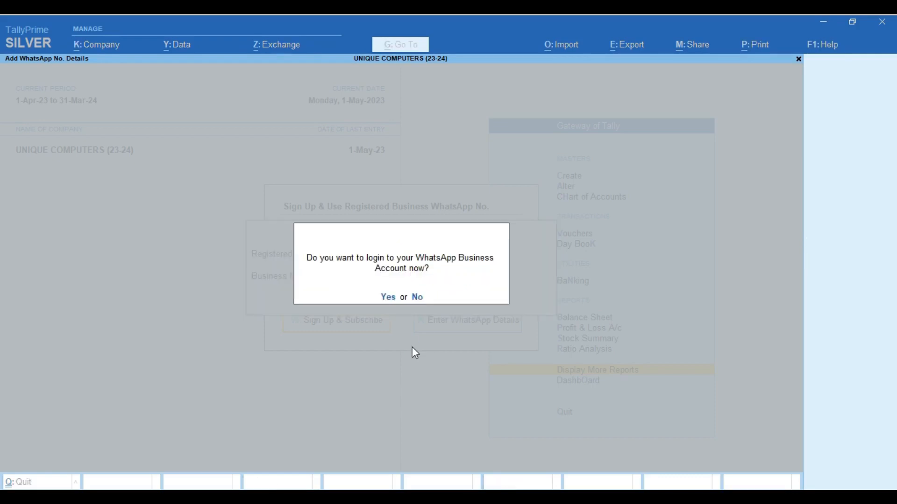
key("Return")
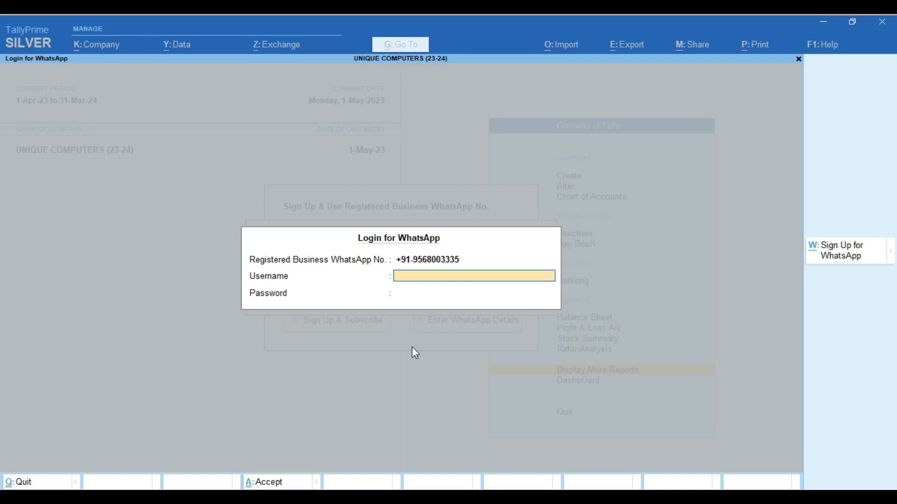
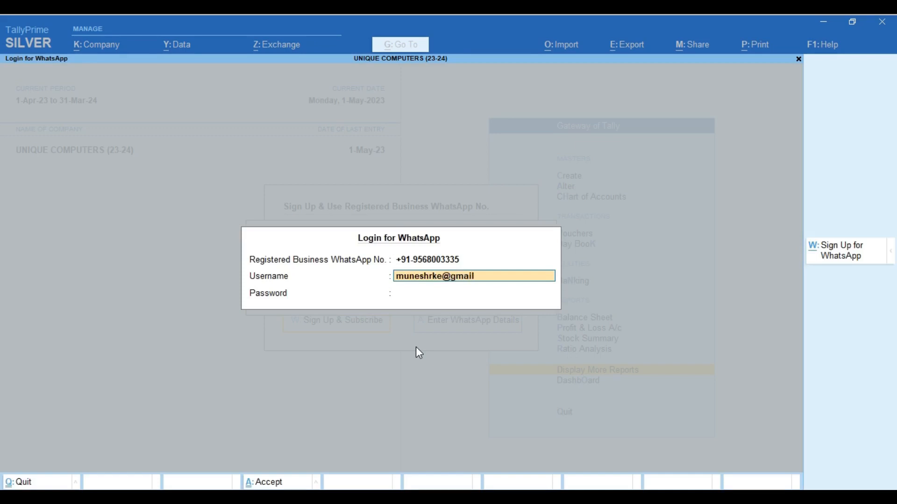
Step: Submit the account's e-mail username and password, which returns a subscription-not-activated error
key("Return")
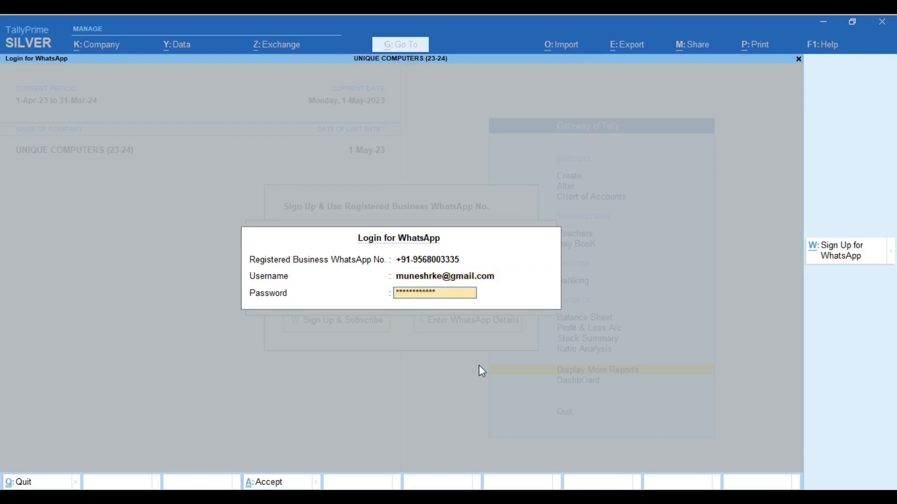
key("Return")
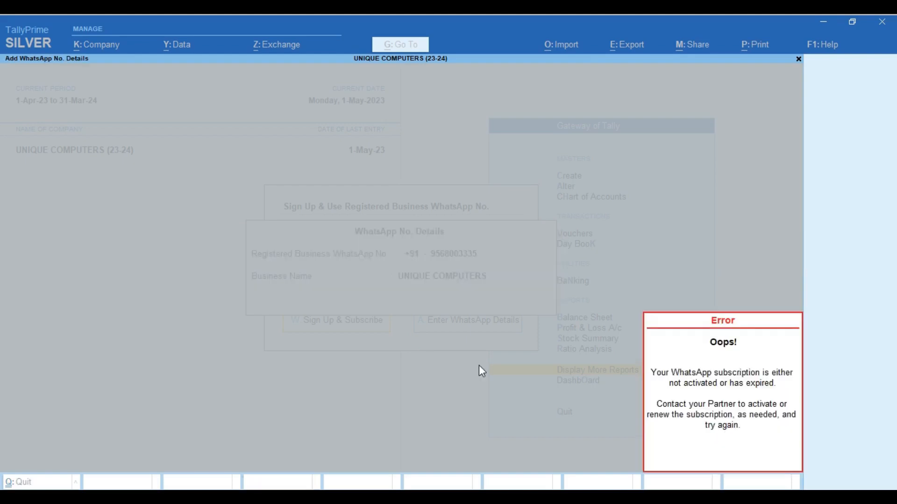